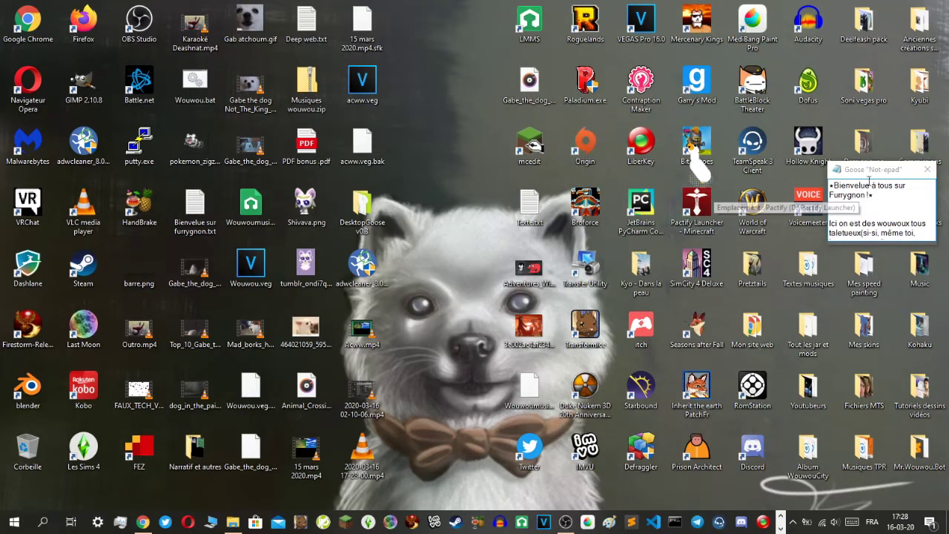
Close the goose's note, stop the goose with Close Goose.bat from the DesktopGoose v0.3 folder, and close that folder
{"action": "left_click", "coordinate": [927, 169]}
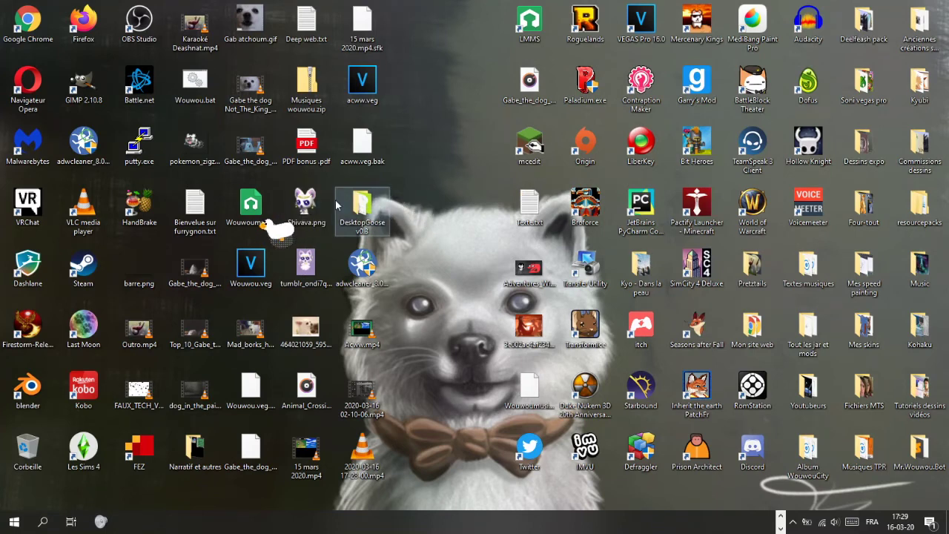
{"action": "double_click", "coordinate": [359, 206]}
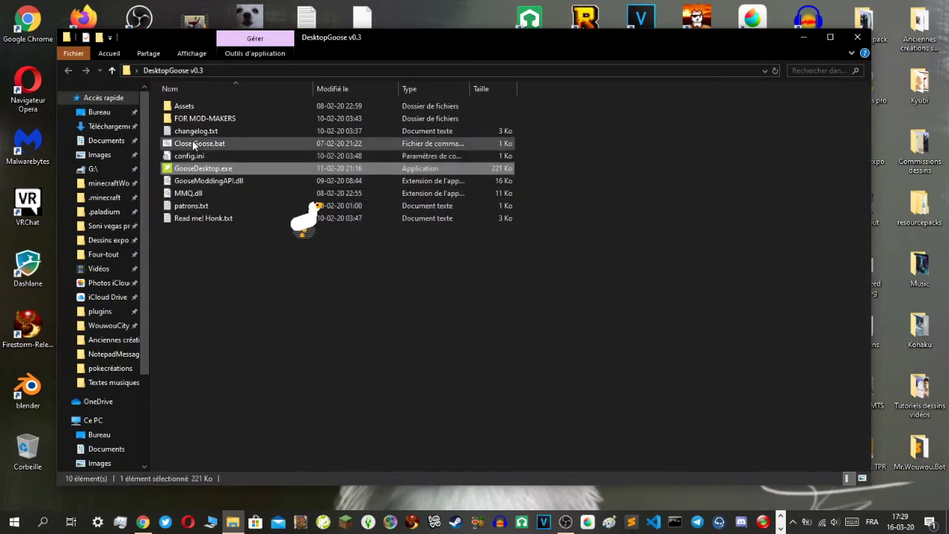
{"action": "left_click", "coordinate": [195, 146]}
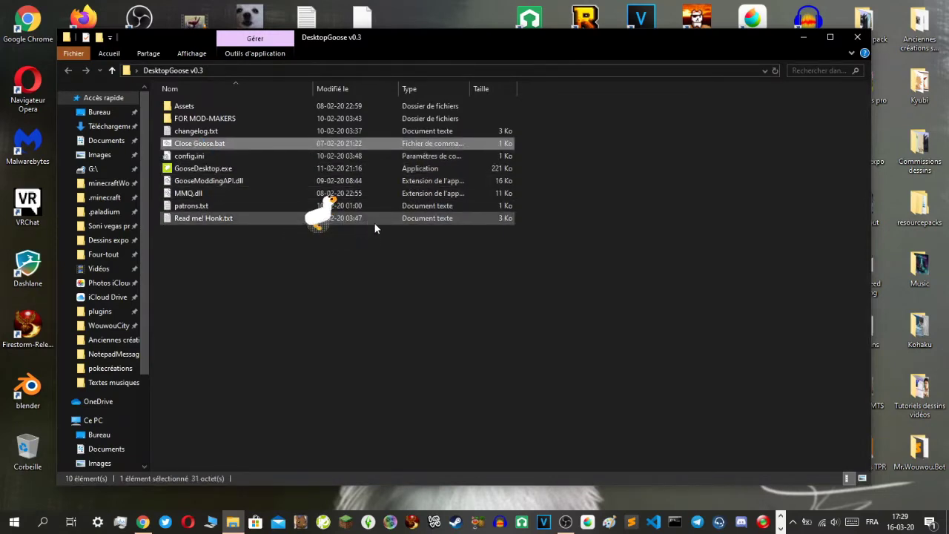
{"action": "key", "text": "Return"}
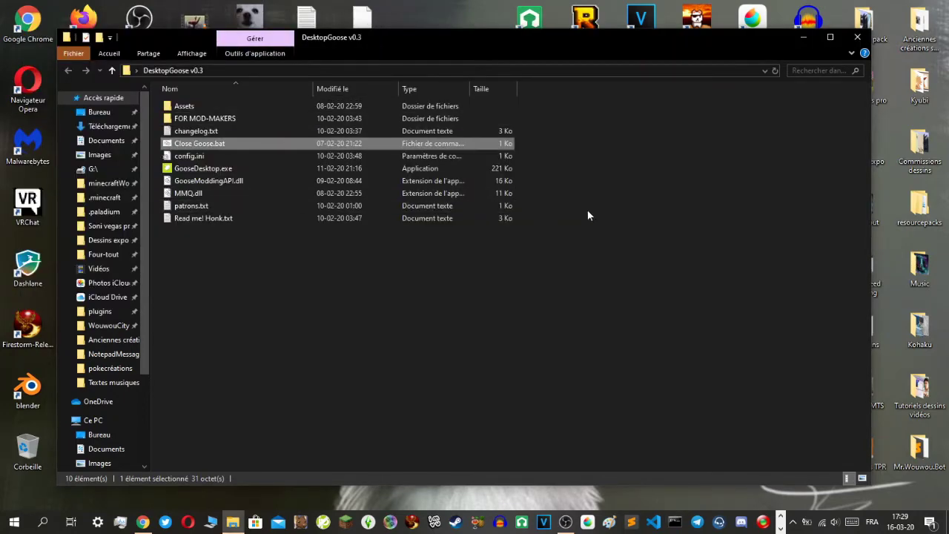
{"action": "left_click", "coordinate": [590, 211]}
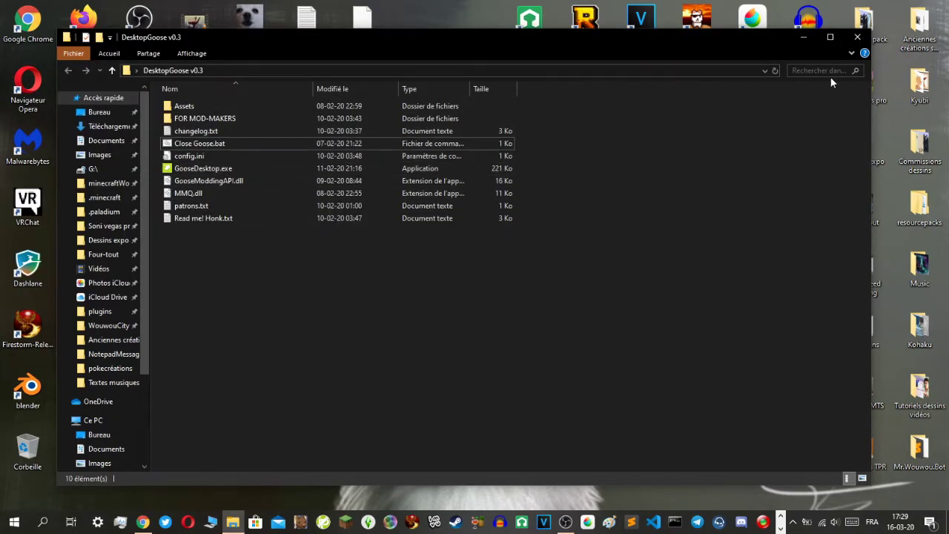
{"action": "left_click", "coordinate": [857, 36]}
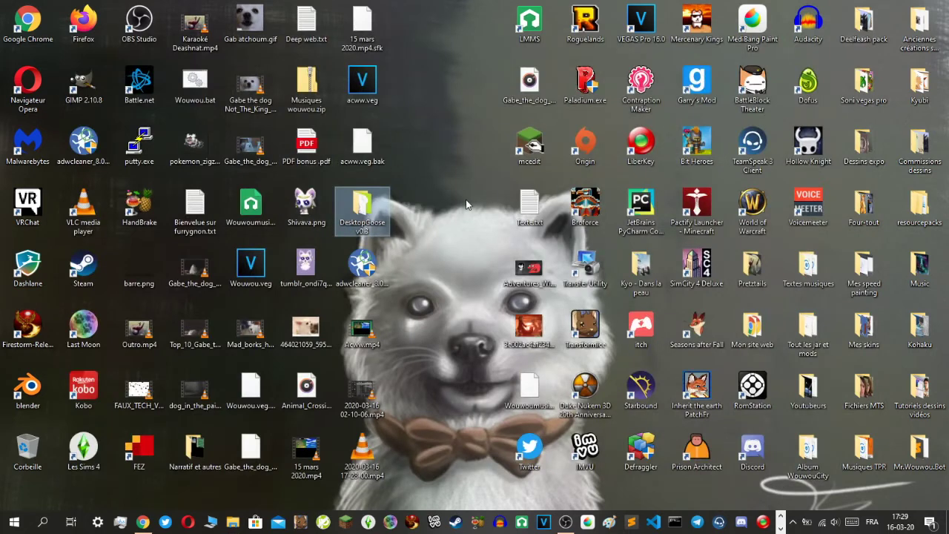
{"action": "left_click", "coordinate": [490, 178]}
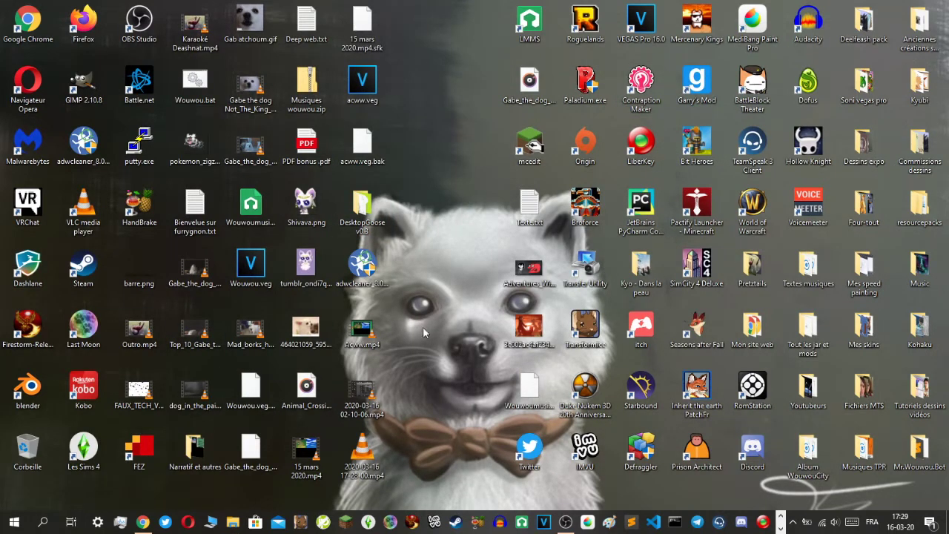
Open config.ini from the DesktopGoose v0.3 folder, set Task_CanAttackMouse to false, and save the file on closing
{"action": "double_click", "coordinate": [363, 202]}
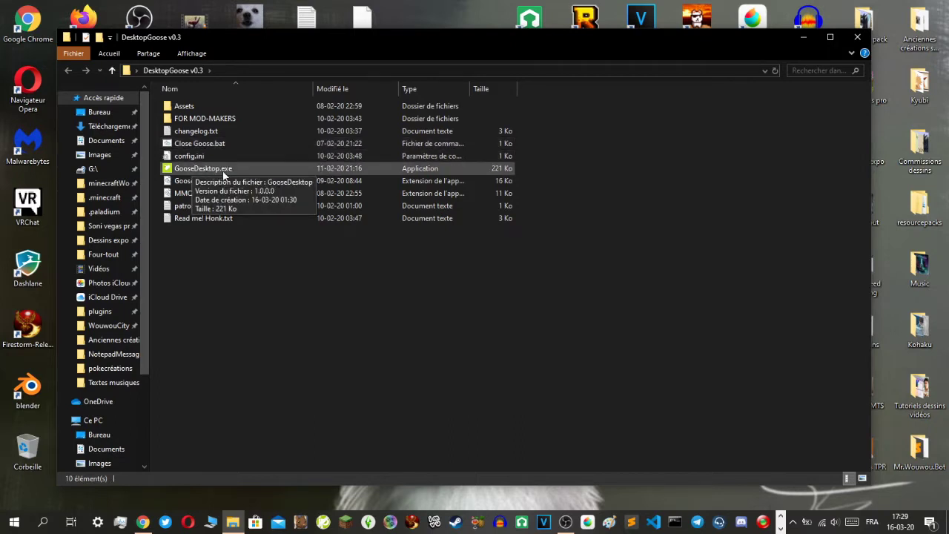
{"action": "double_click", "coordinate": [189, 156]}
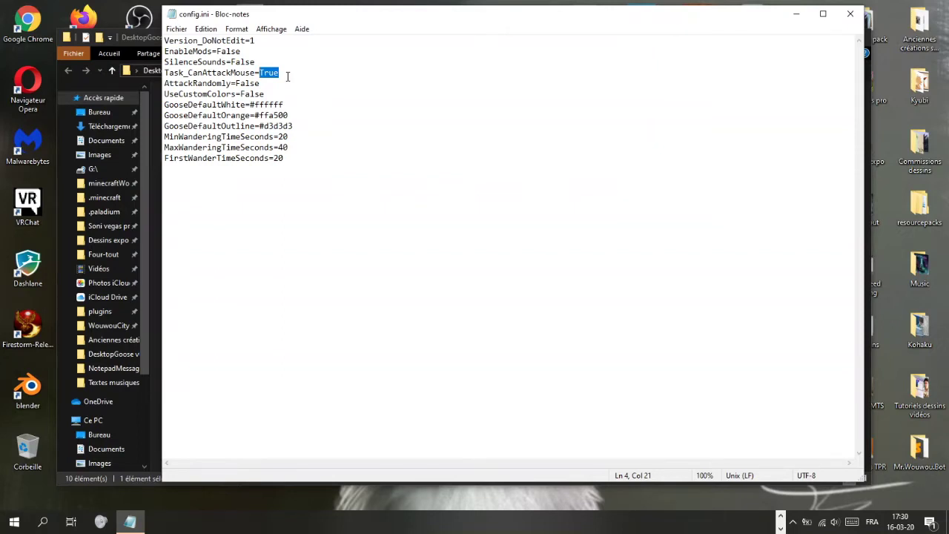
{"action": "type", "text": "fals"}
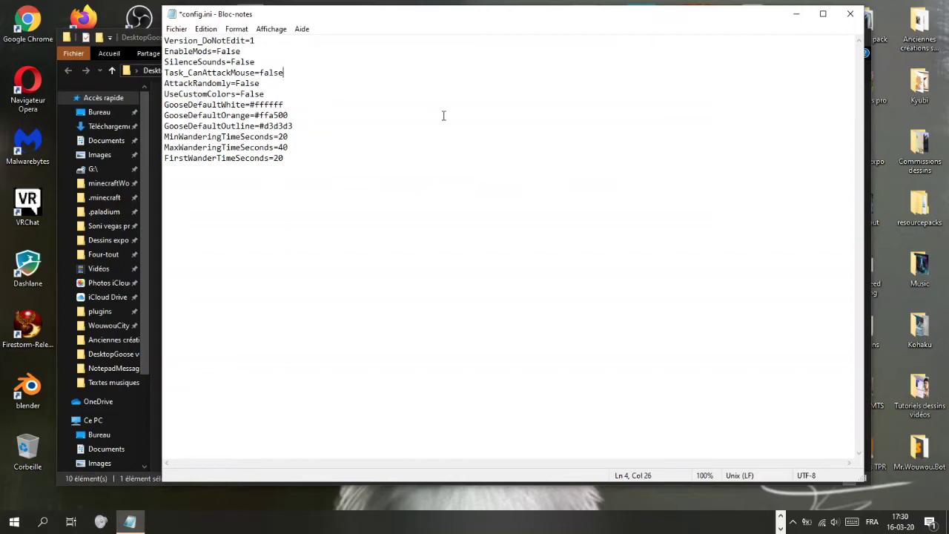
{"action": "left_click", "coordinate": [851, 13]}
{"action": "left_click", "coordinate": [414, 274]}
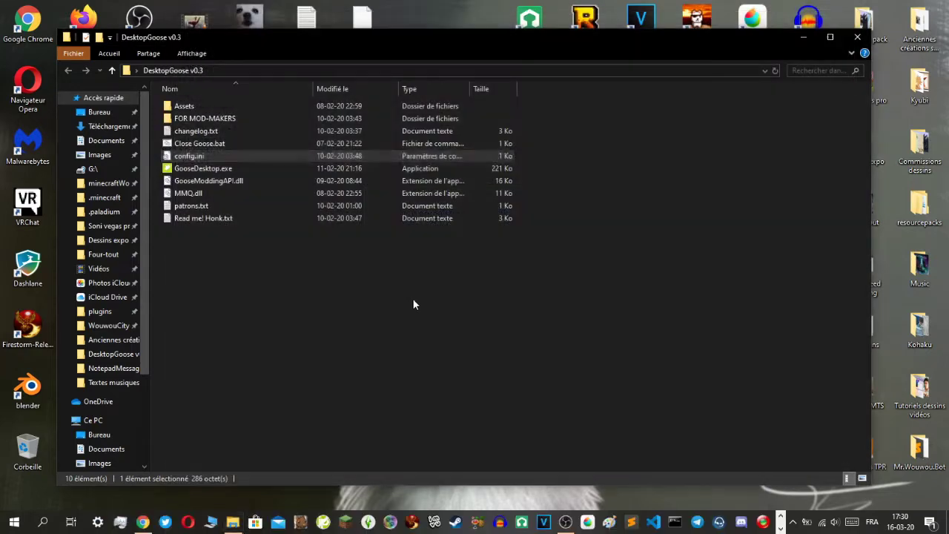
Launch GooseDesktop.exe, minimize the folder window, and close the dog picture that the goose brings onto the desktop
{"action": "double_click", "coordinate": [194, 169]}
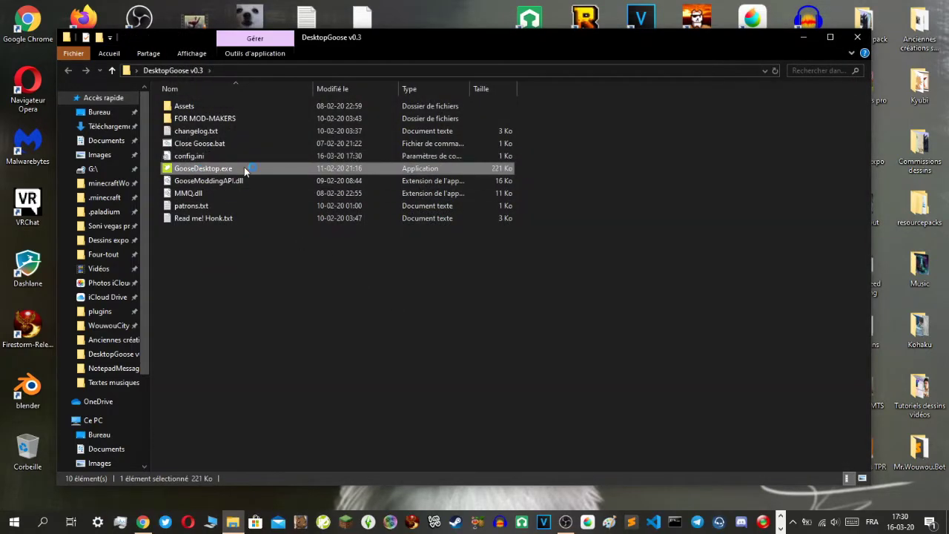
{"action": "left_click", "coordinate": [803, 36]}
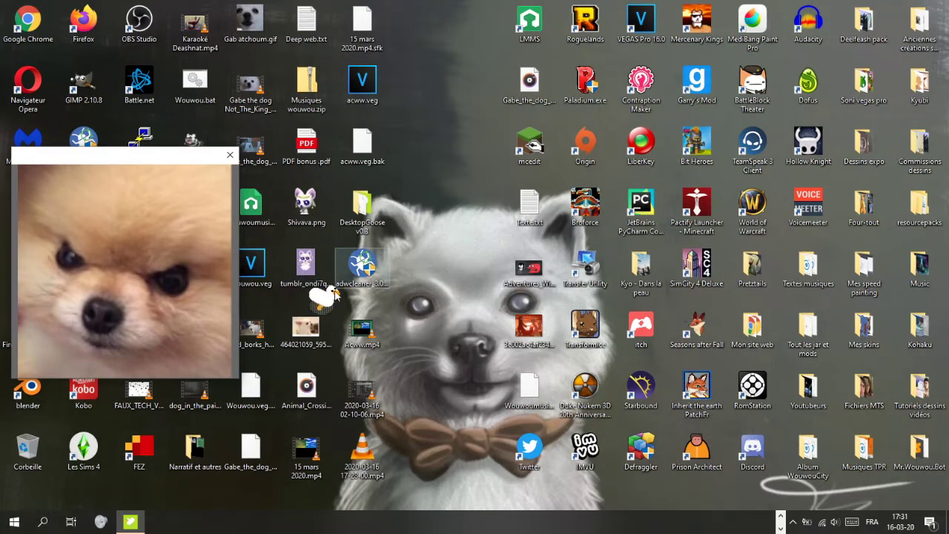
{"action": "left_click", "coordinate": [230, 155]}
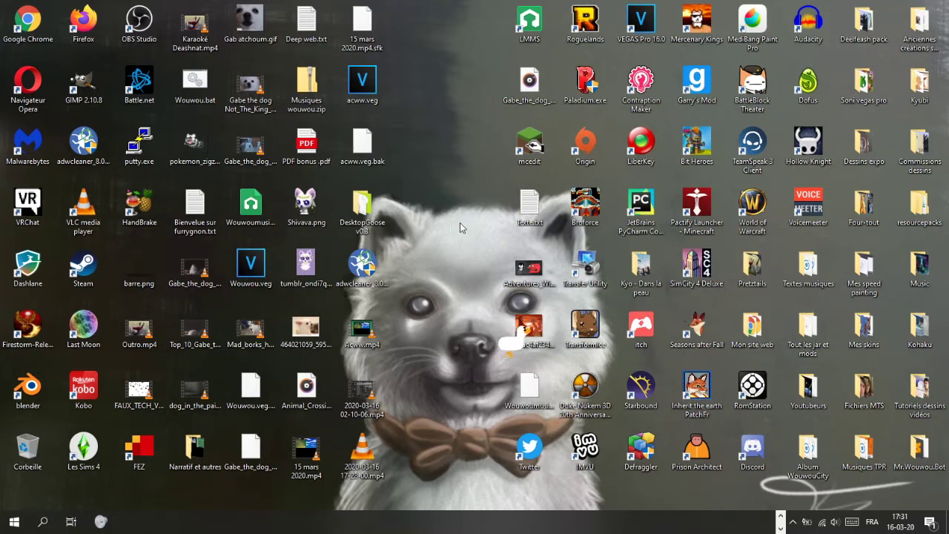
Bring back the DesktopGoose v0.3 folder, run Close Goose.bat, and close the folder window
{"action": "double_click", "coordinate": [363, 207]}
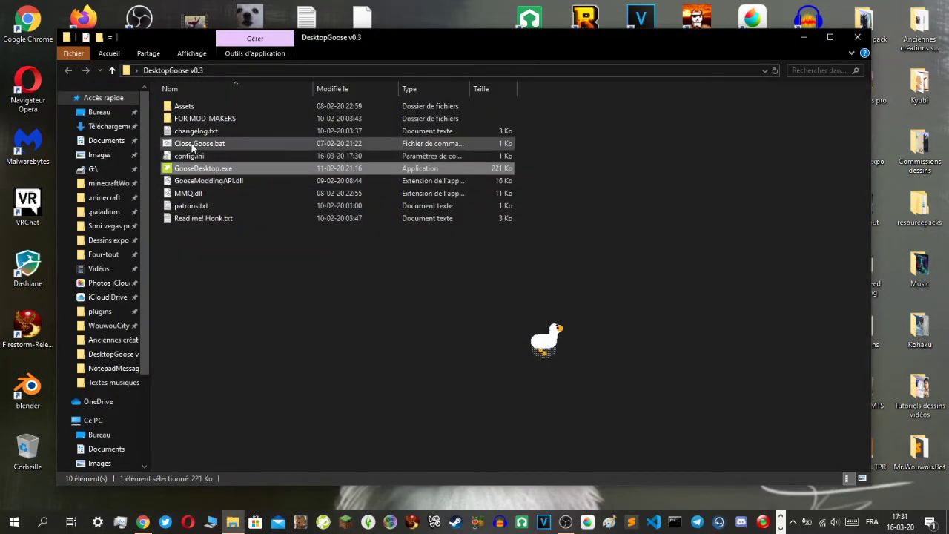
{"action": "double_click", "coordinate": [195, 146]}
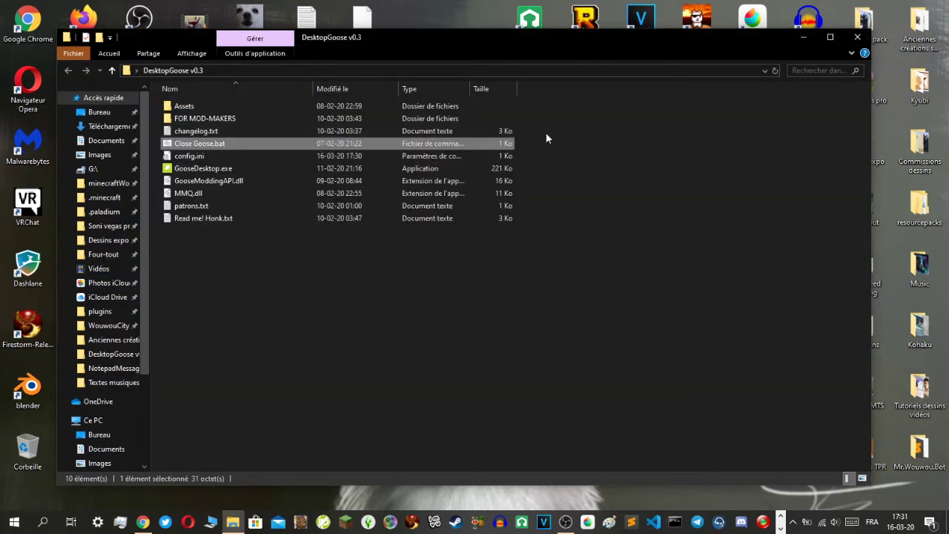
{"action": "left_click", "coordinate": [858, 37]}
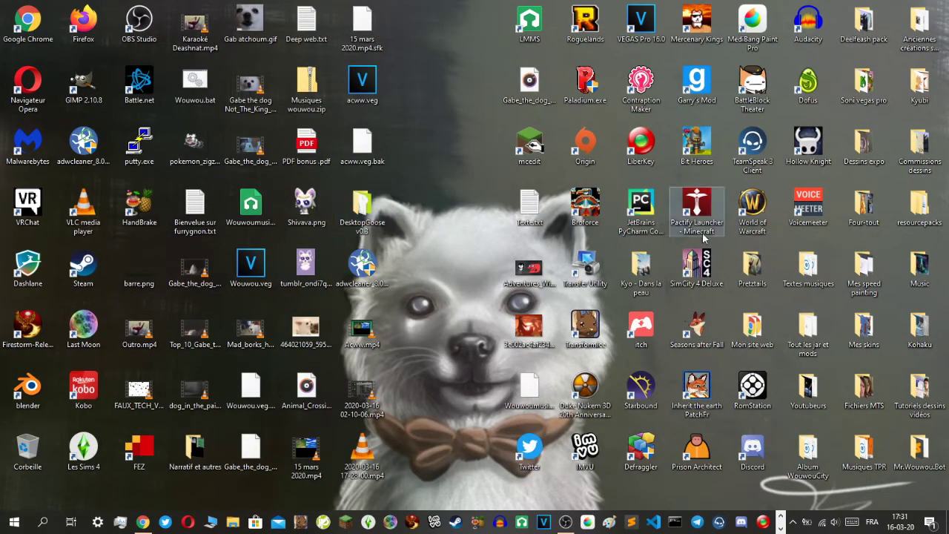
Reopen config.ini from the DesktopGoose v0.3 folder, set Task_CanAttackMouse to true, and save the file on closing
{"action": "double_click", "coordinate": [359, 209]}
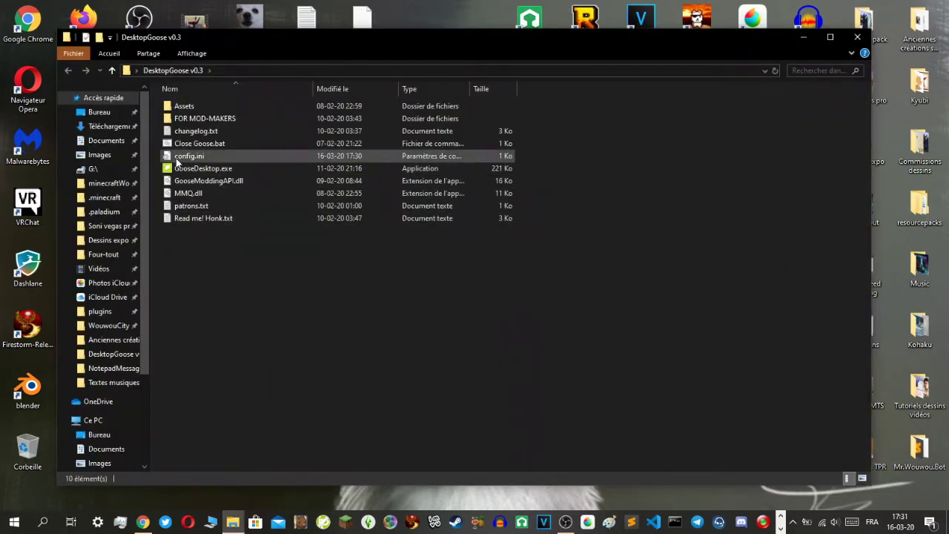
{"action": "double_click", "coordinate": [178, 159]}
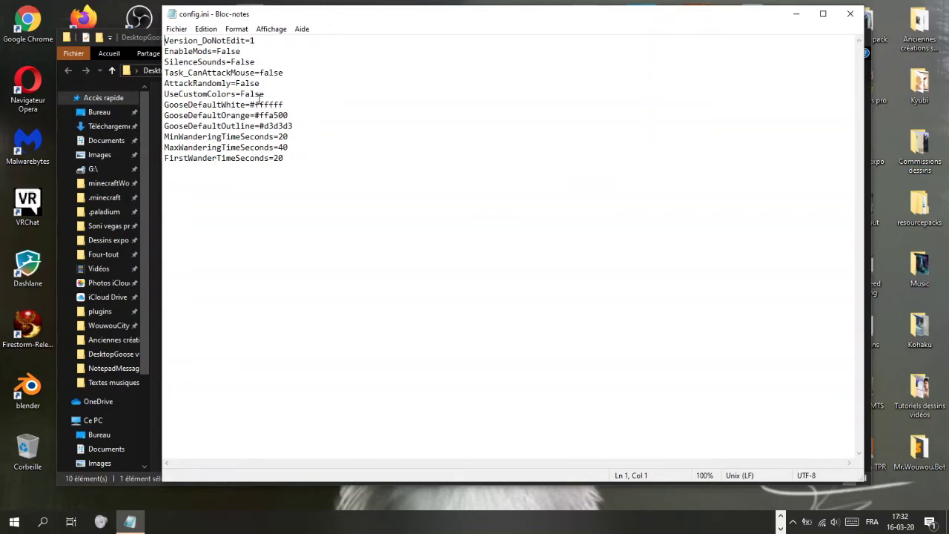
{"action": "left_click_drag", "start_coordinate": [287, 72], "coordinate": [261, 78]}
{"action": "type", "text": "true"}
{"action": "left_click", "coordinate": [415, 123]}
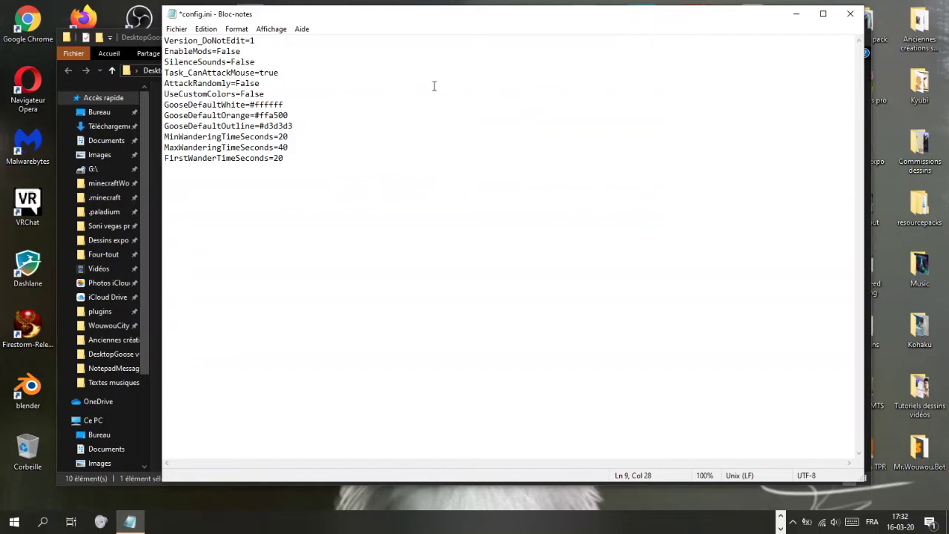
{"action": "left_click", "coordinate": [851, 13]}
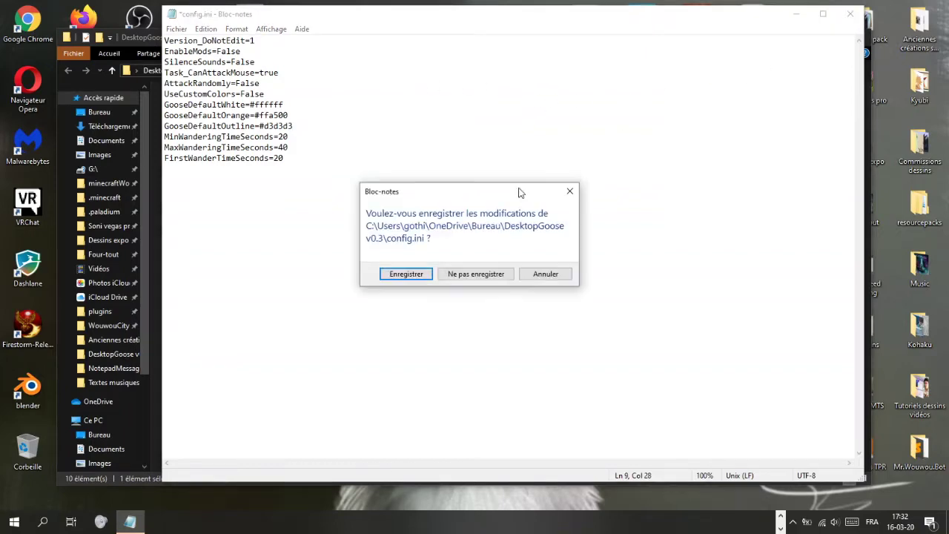
{"action": "left_click", "coordinate": [407, 274]}
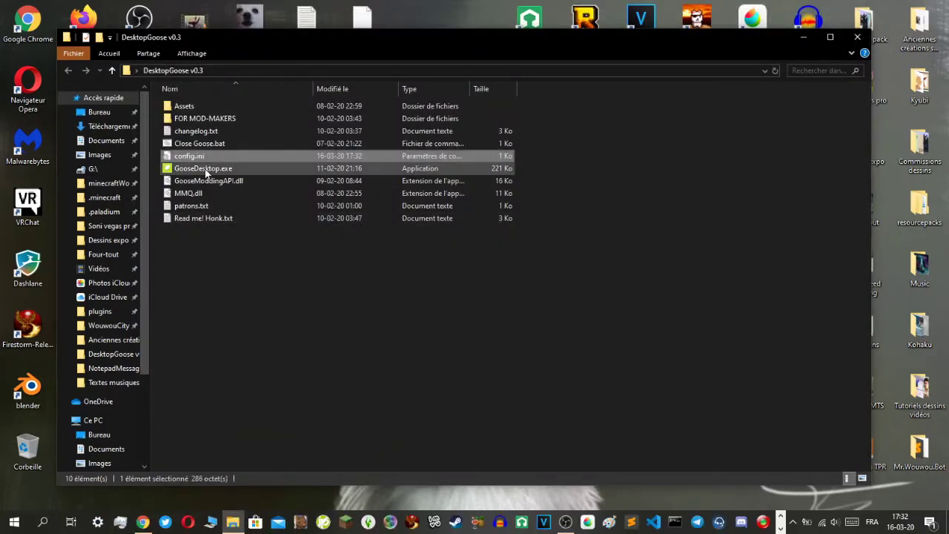
Look through the Sound and Mods folders inside Assets, returning to Assets when done
{"action": "double_click", "coordinate": [199, 111]}
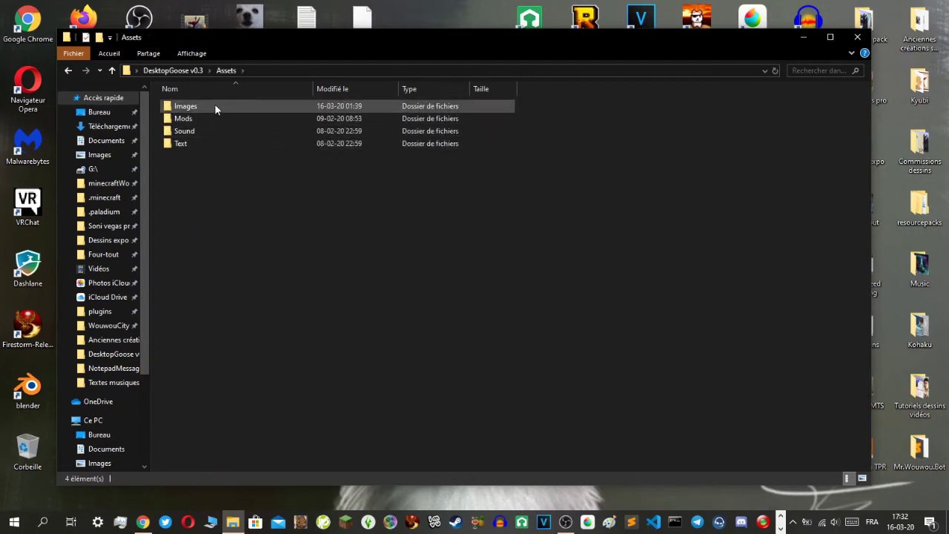
{"action": "double_click", "coordinate": [200, 128]}
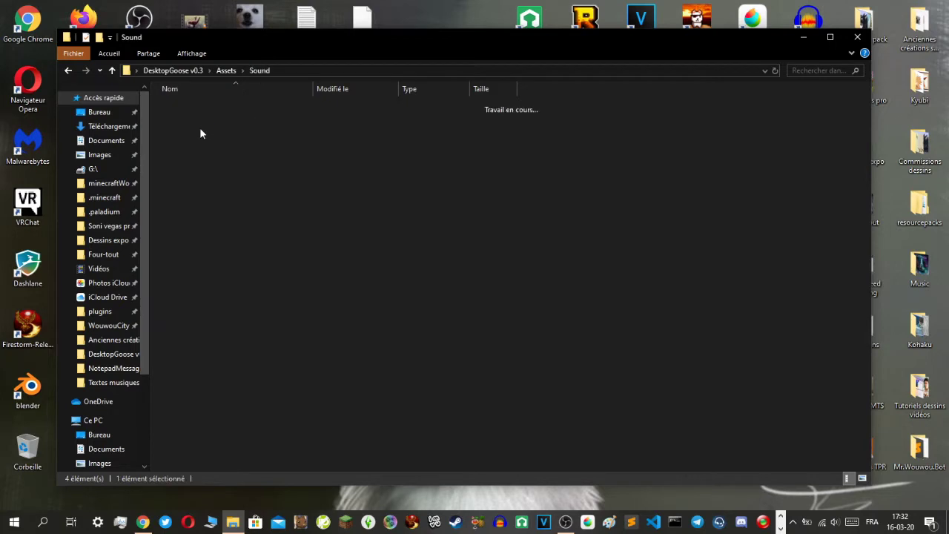
{"action": "double_click", "coordinate": [181, 104]}
{"action": "left_click", "coordinate": [112, 70]}
{"action": "left_click", "coordinate": [112, 70]}
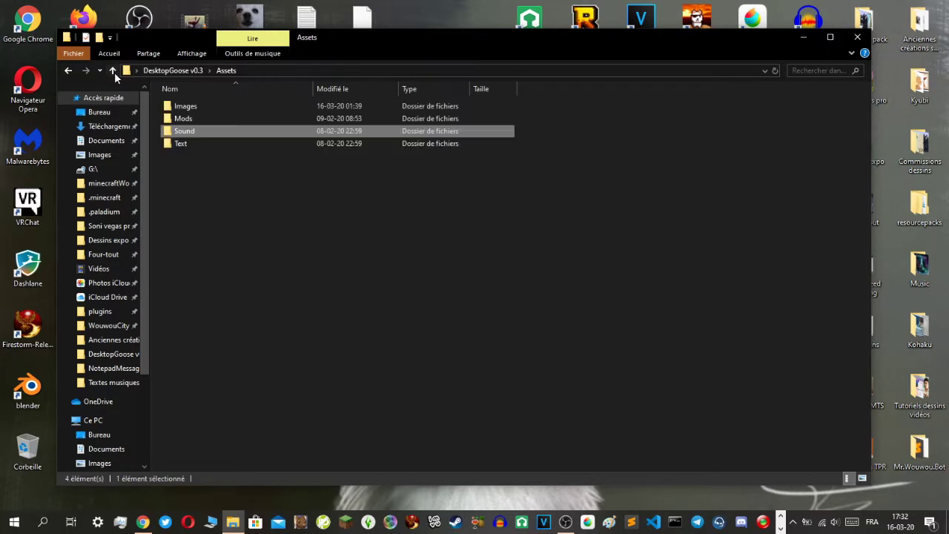
{"action": "double_click", "coordinate": [197, 118]}
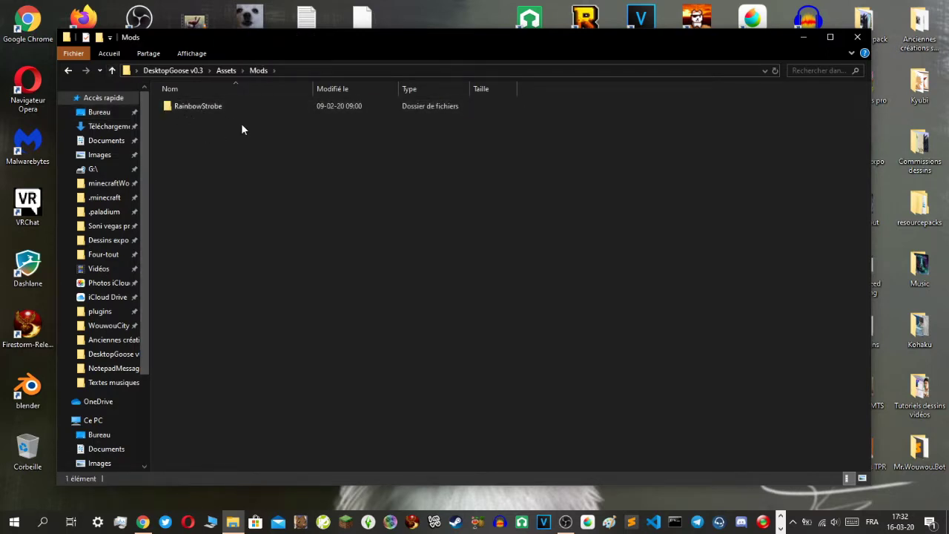
{"action": "left_click", "coordinate": [111, 70]}
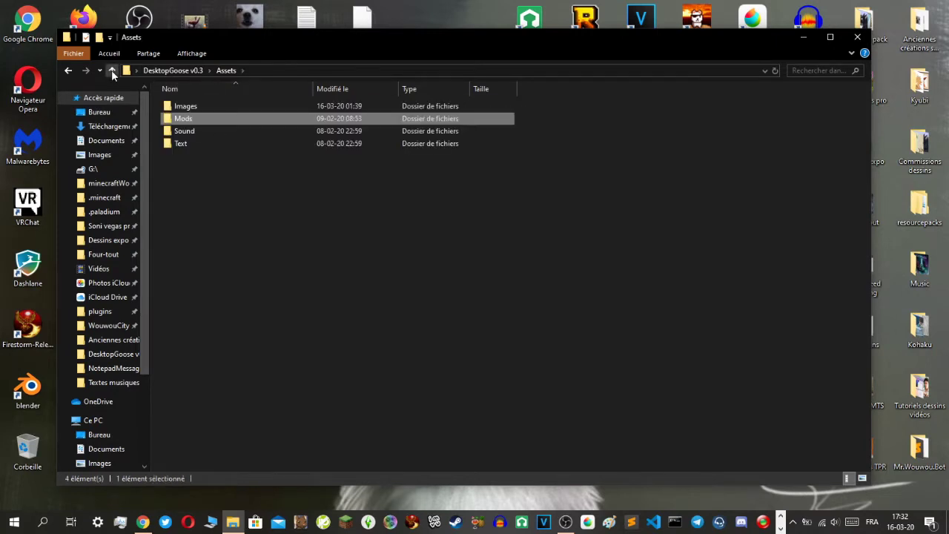
Open Furrygnon.txt from the NotepadMessages folder in Assets' Text folder and cut the Discord invite link on its last line
{"action": "double_click", "coordinate": [188, 145]}
{"action": "double_click", "coordinate": [217, 108]}
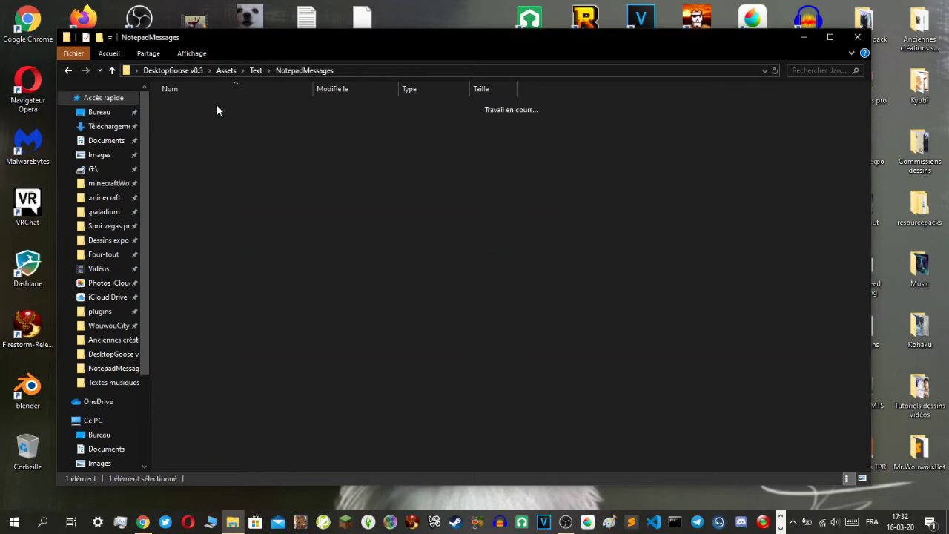
{"action": "double_click", "coordinate": [204, 115]}
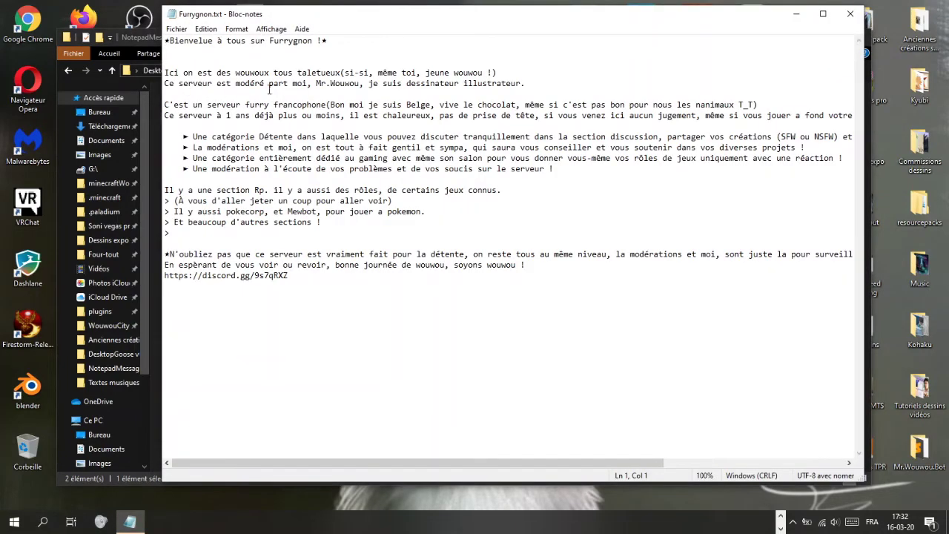
{"action": "left_click_drag", "start_coordinate": [165, 105], "coordinate": [605, 323]}
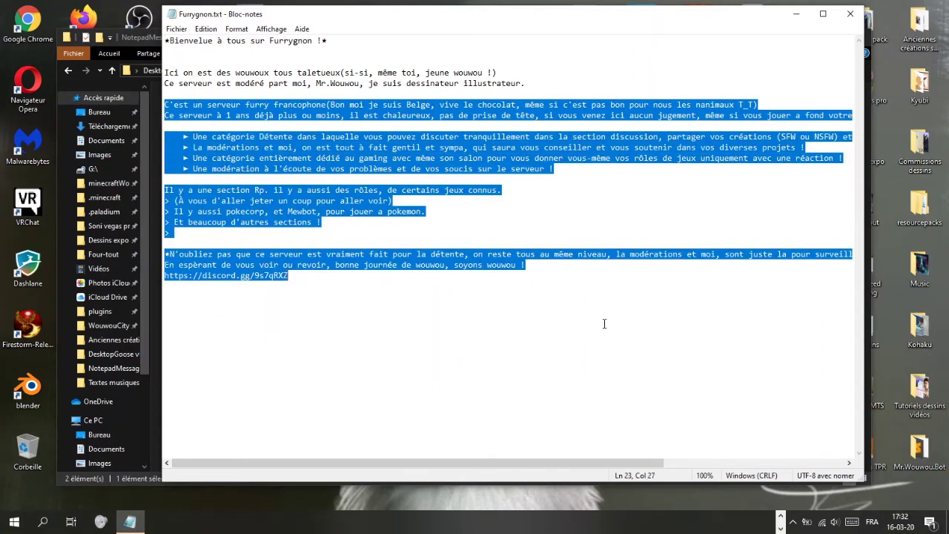
{"action": "left_click", "coordinate": [326, 290]}
{"action": "left_click_drag", "start_coordinate": [294, 275], "coordinate": [164, 276]}
{"action": "right_click", "coordinate": [182, 277]}
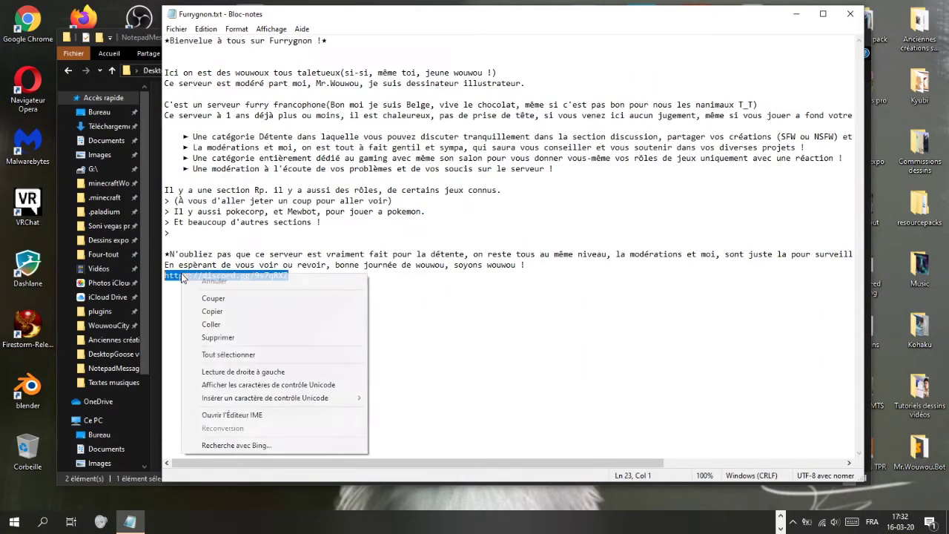
{"action": "left_click", "coordinate": [213, 298]}
Delete all the text from "C'est un serveur furry francophone" to the end of the message
{"action": "left_click_drag", "start_coordinate": [182, 276], "coordinate": [165, 93]}
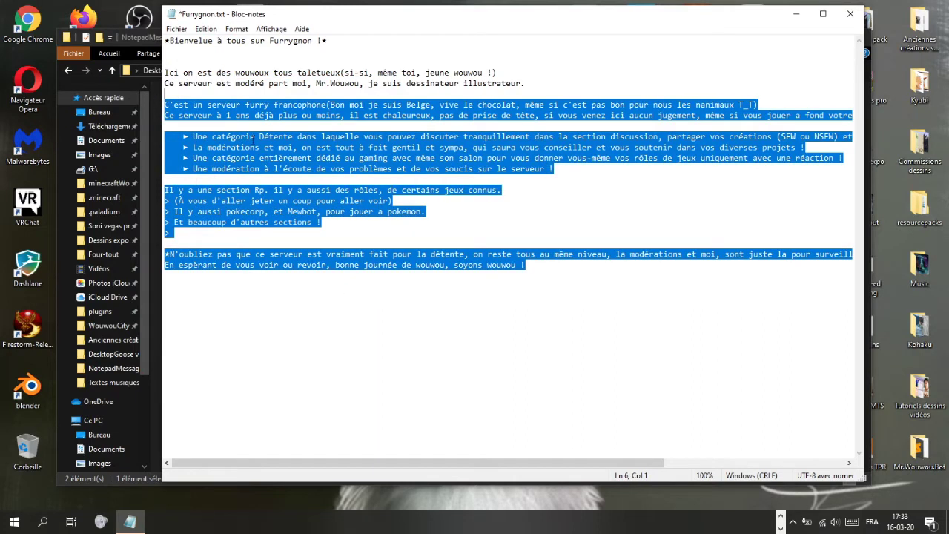
{"action": "key", "text": "Delete"}
{"action": "left_click_drag", "start_coordinate": [531, 84], "coordinate": [164, 84]}
{"action": "right_click", "coordinate": [182, 88]}
{"action": "left_click", "coordinate": [174, 90]}
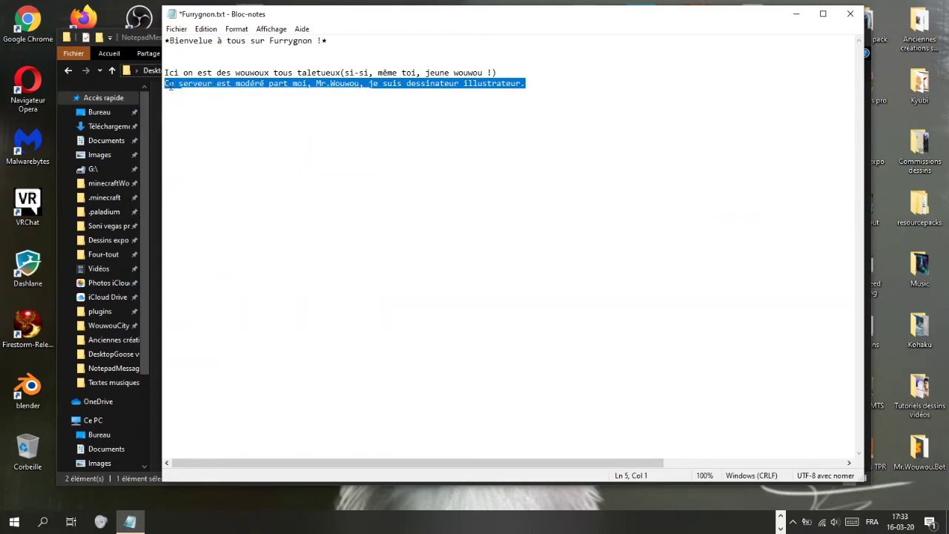
Reduce the gap between the welcome title and the "Ici on est des wouwoux" line to one blank line
{"action": "left_click", "coordinate": [165, 73]}
{"action": "key", "text": "BackSpace"}
{"action": "key", "text": "BackSpace"}
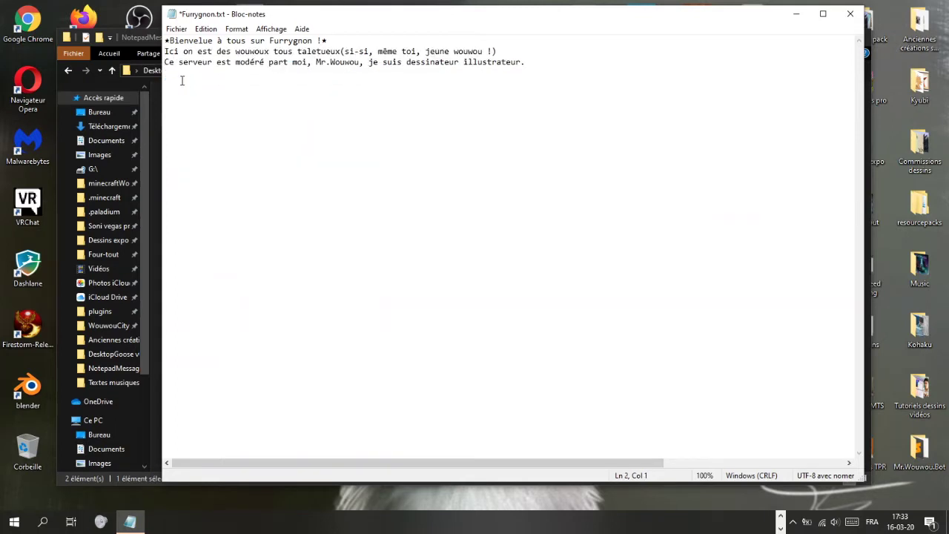
{"action": "key", "text": "Return"}
Paste the cut Discord invite link on the line below "Ce serveur est modéré part moi"
{"action": "left_click", "coordinate": [180, 94]}
{"action": "right_click", "coordinate": [181, 96]}
{"action": "left_click", "coordinate": [205, 146]}
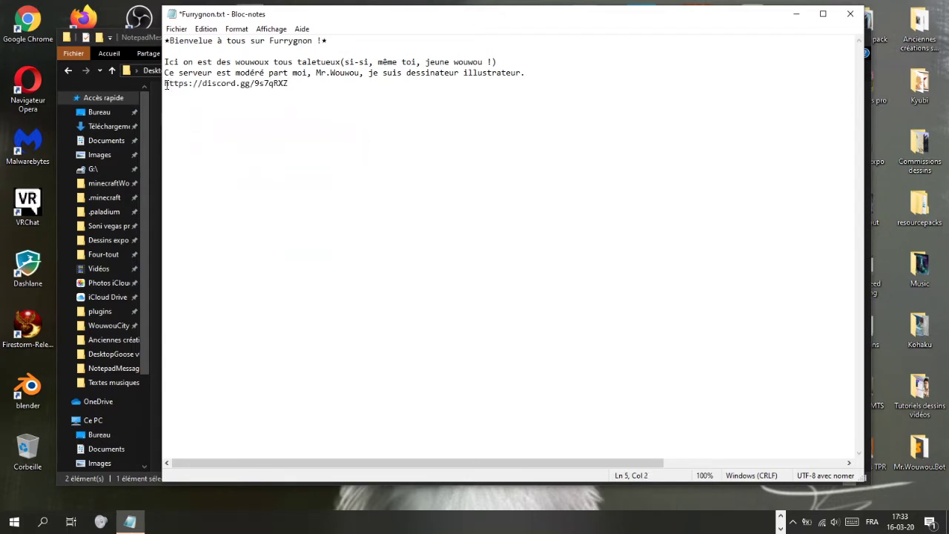
Save the changes to Furrygnon.txt and close the file
{"action": "left_click", "coordinate": [851, 13]}
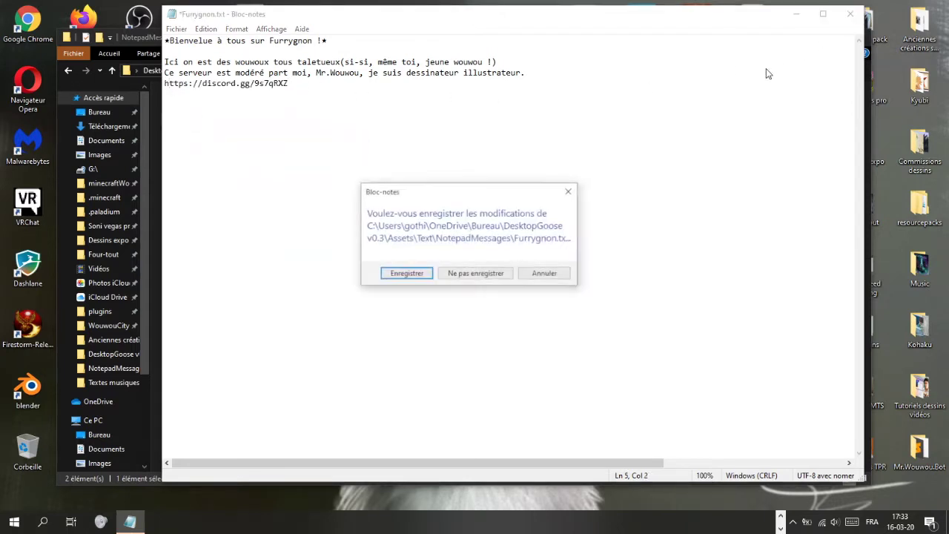
{"action": "left_click", "coordinate": [408, 273]}
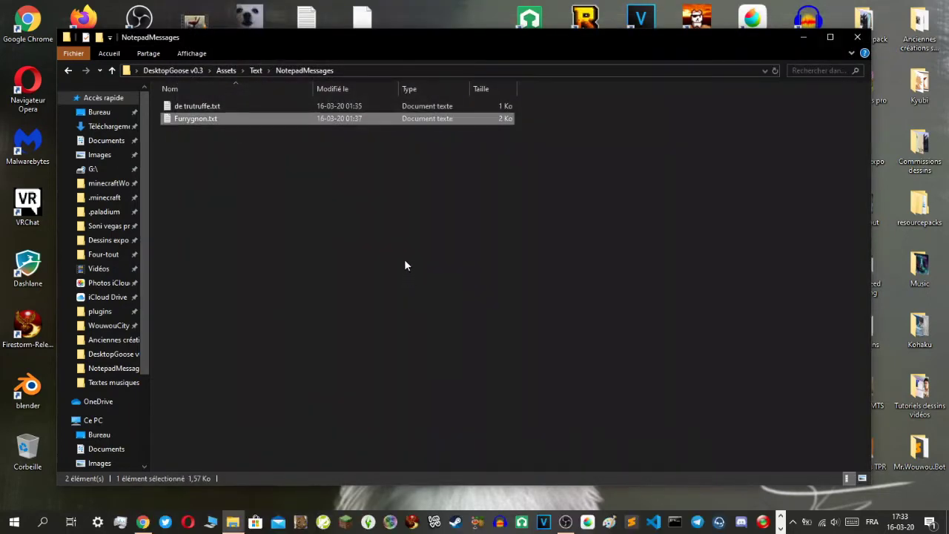
{"action": "left_click", "coordinate": [294, 203]}
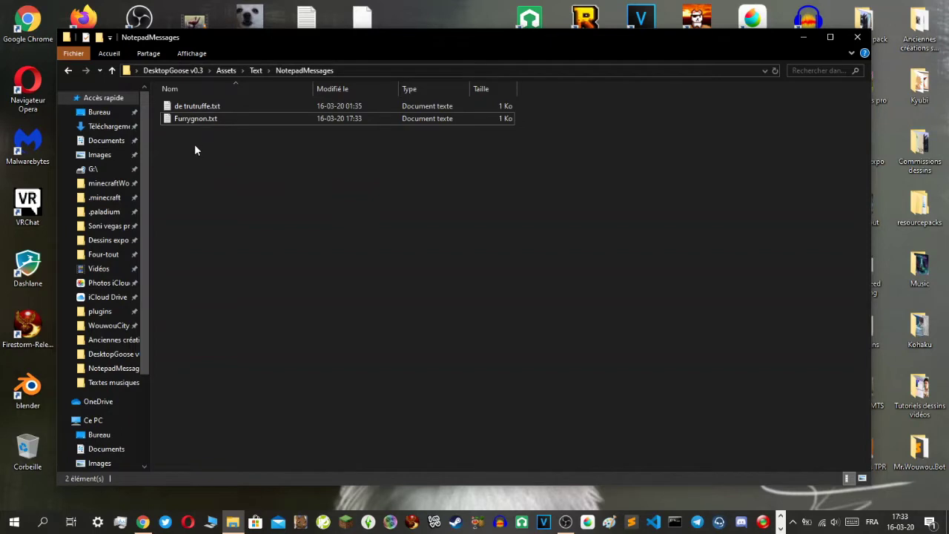
View the message in de trutruffe.txt and close the file without editing it
{"action": "left_click", "coordinate": [193, 107]}
{"action": "double_click", "coordinate": [193, 107]}
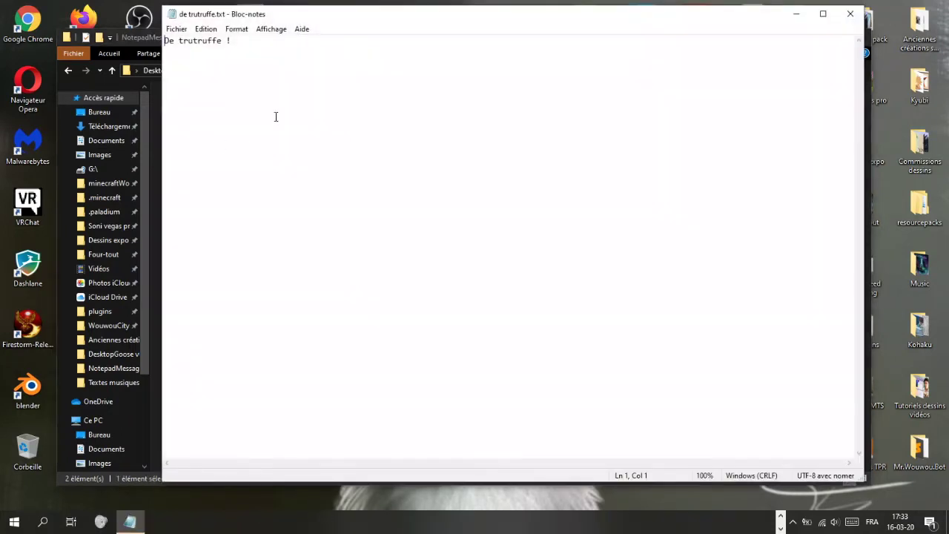
{"action": "left_click", "coordinate": [849, 15]}
{"action": "left_click", "coordinate": [239, 199]}
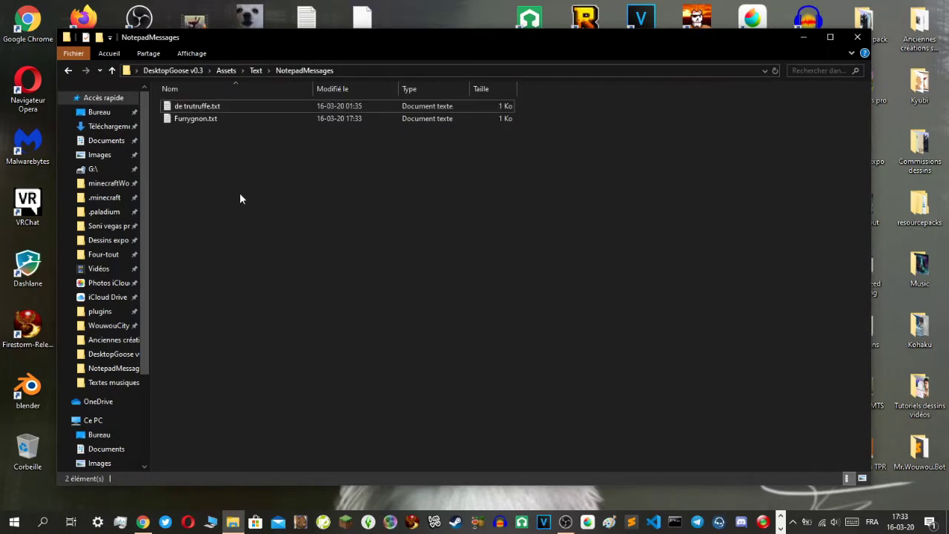
Create a new text document in the NotepadMessages folder, keeping its default name
{"action": "right_click", "coordinate": [195, 181]}
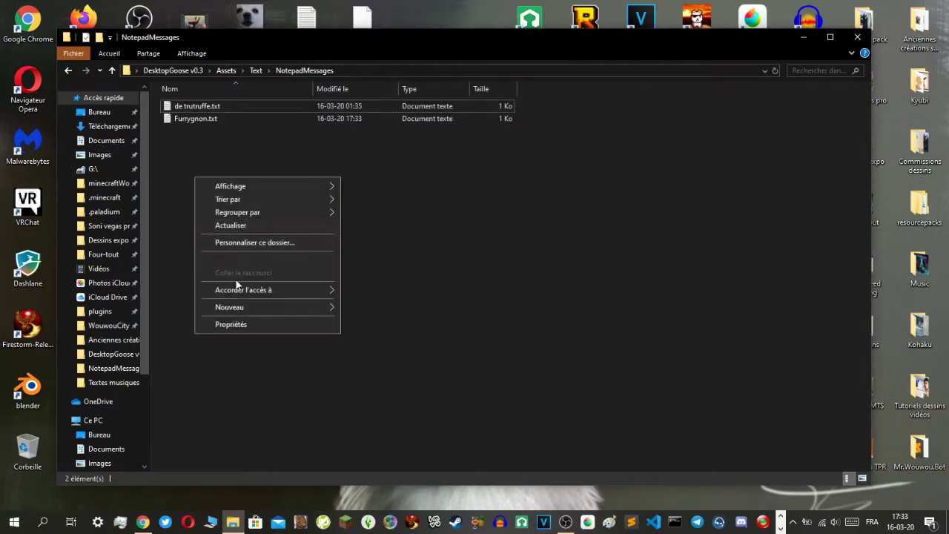
{"action": "mouse_move", "coordinate": [306, 307]}
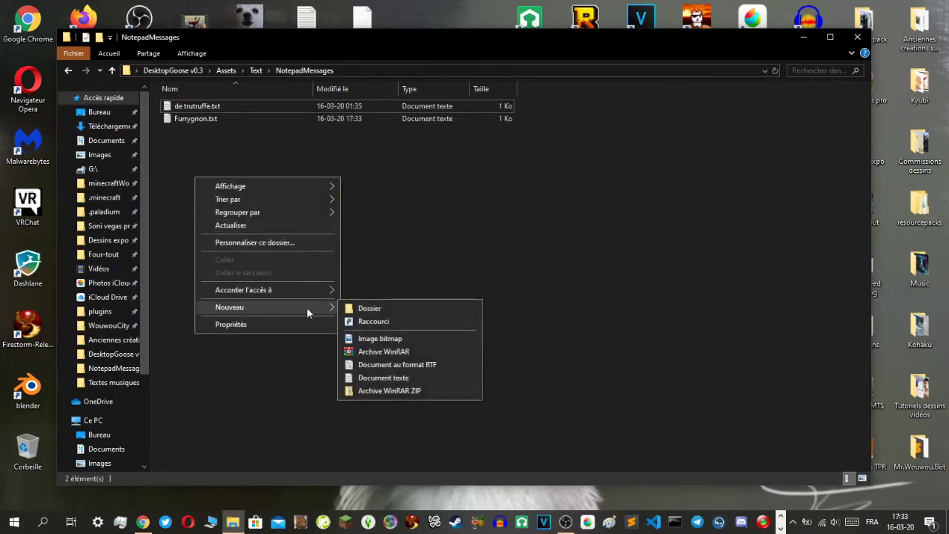
{"action": "left_click", "coordinate": [388, 378]}
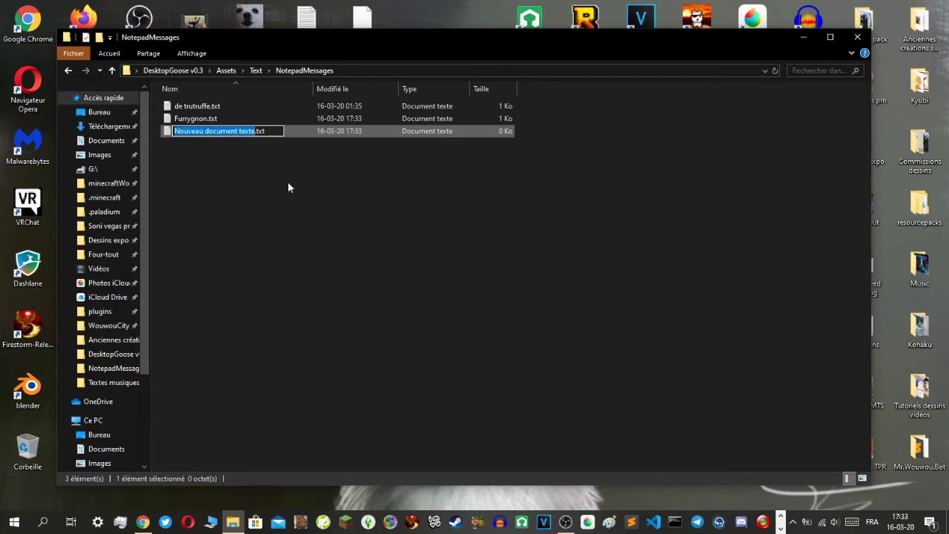
{"action": "left_click", "coordinate": [252, 169]}
Write "J'ai faim, donne-moi à manger !" in the new text document, then save and close it
{"action": "double_click", "coordinate": [203, 131]}
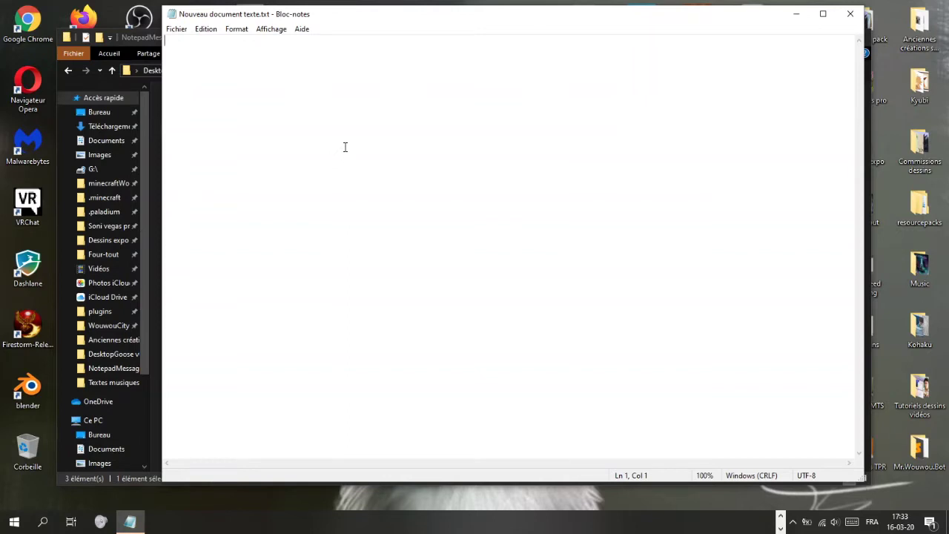
{"action": "type", "text": "J'ai faim, donne"}
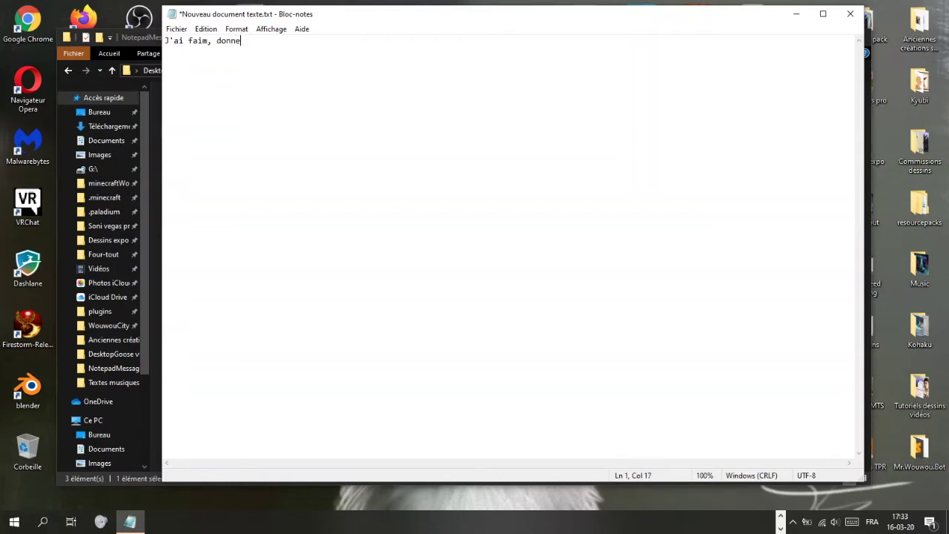
{"action": "type", "text": " m-moi à manger !"}
{"action": "left_click", "coordinate": [851, 14]}
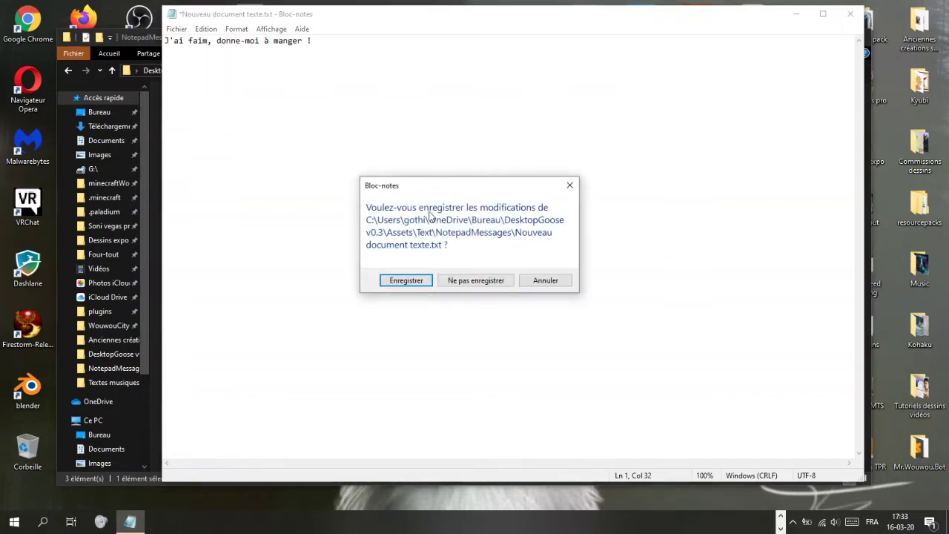
{"action": "left_click", "coordinate": [405, 282]}
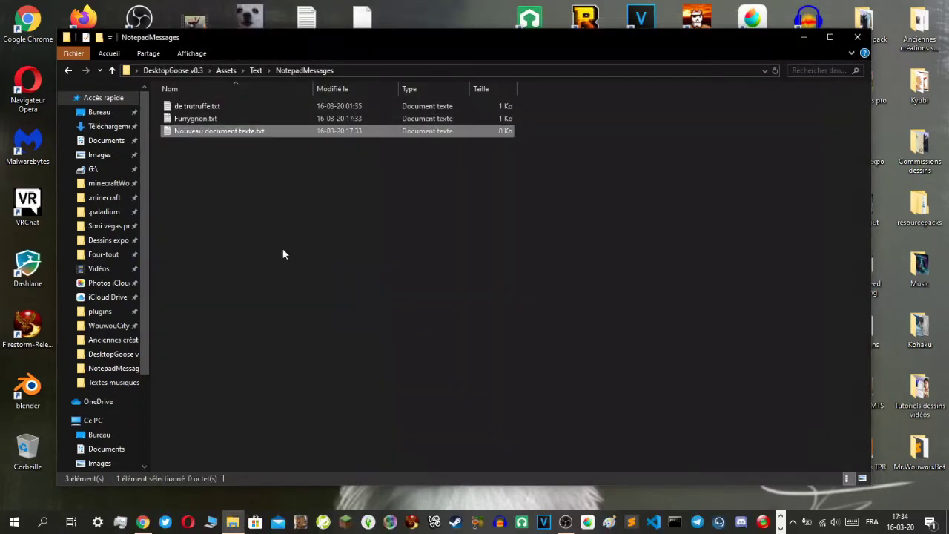
Rename the new text document as Manger.txt
{"action": "right_click", "coordinate": [237, 137]}
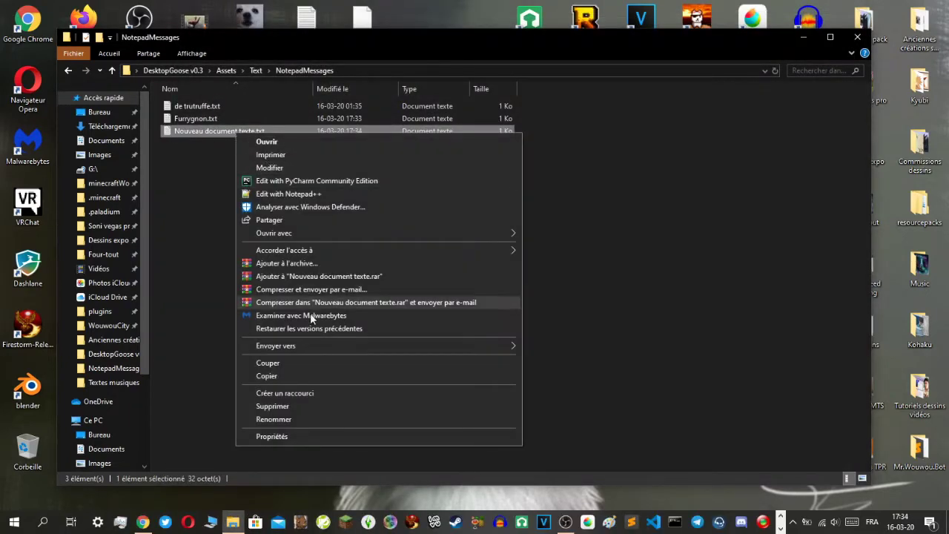
{"action": "left_click", "coordinate": [292, 419]}
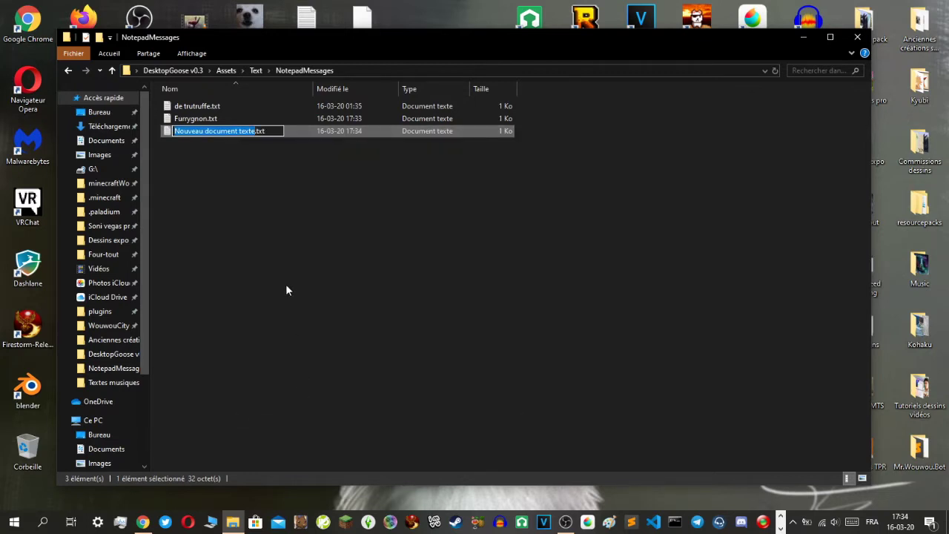
{"action": "type", "text": "Manger"}
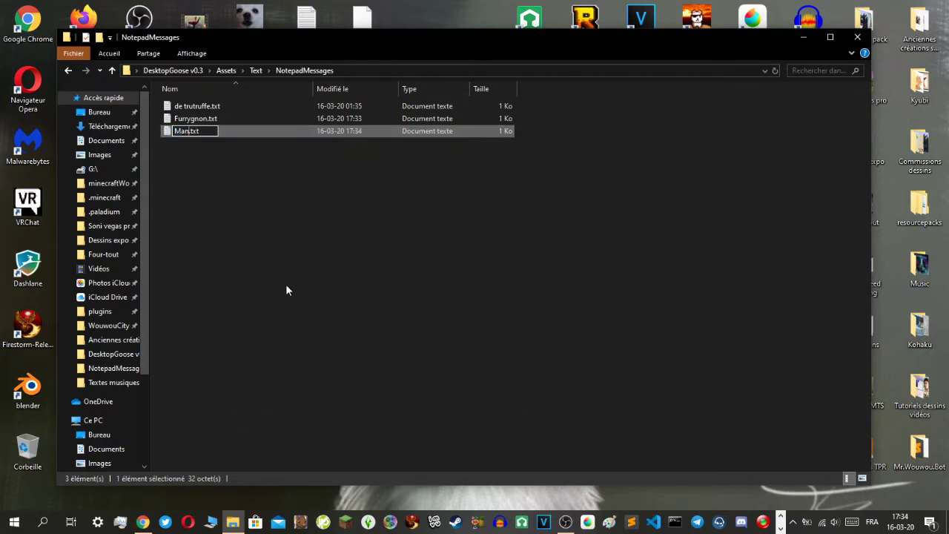
{"action": "key", "text": "Return"}
{"action": "left_click", "coordinate": [330, 265]}
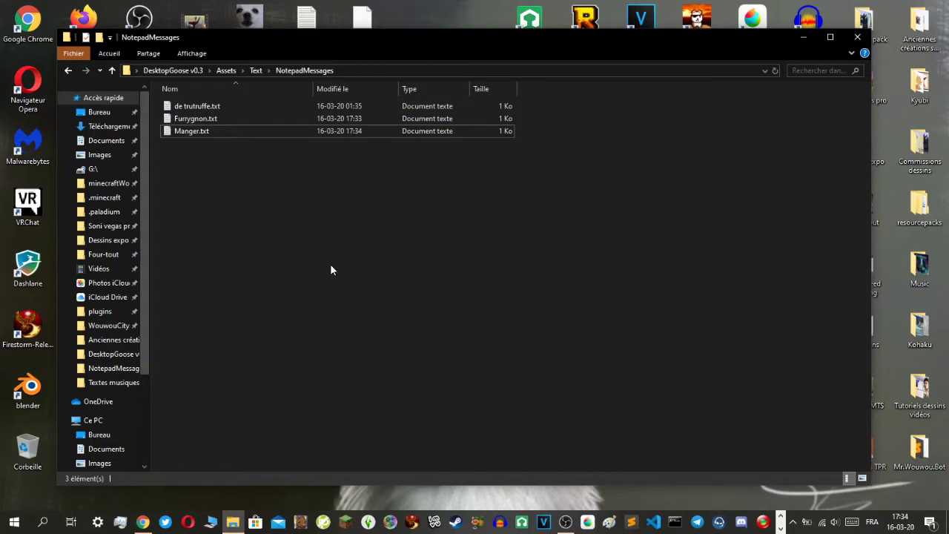
{"action": "left_click", "coordinate": [194, 134]}
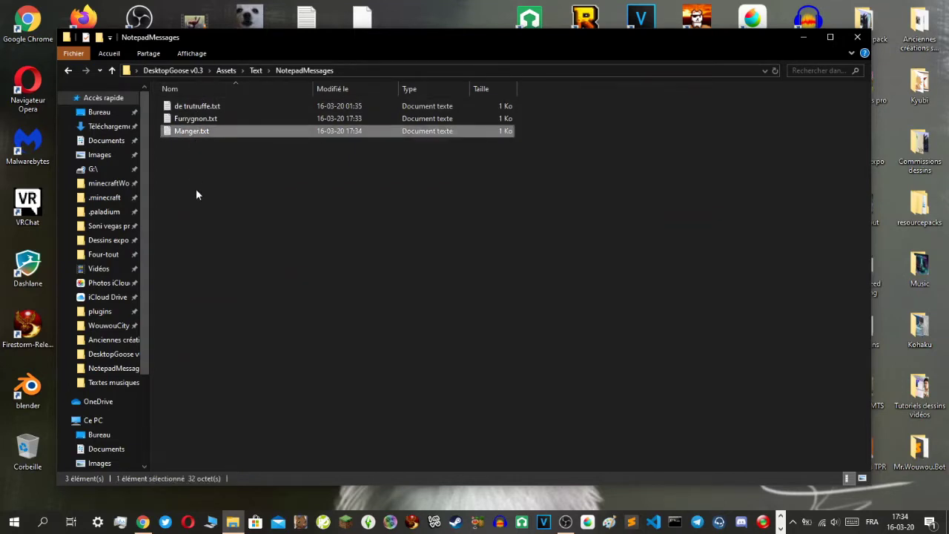
{"action": "left_click", "coordinate": [196, 190]}
Delete the "Ce serveur est modéré part moi" line from Furrygnon.txt without leaving a blank line, and save the file
{"action": "double_click", "coordinate": [202, 121]}
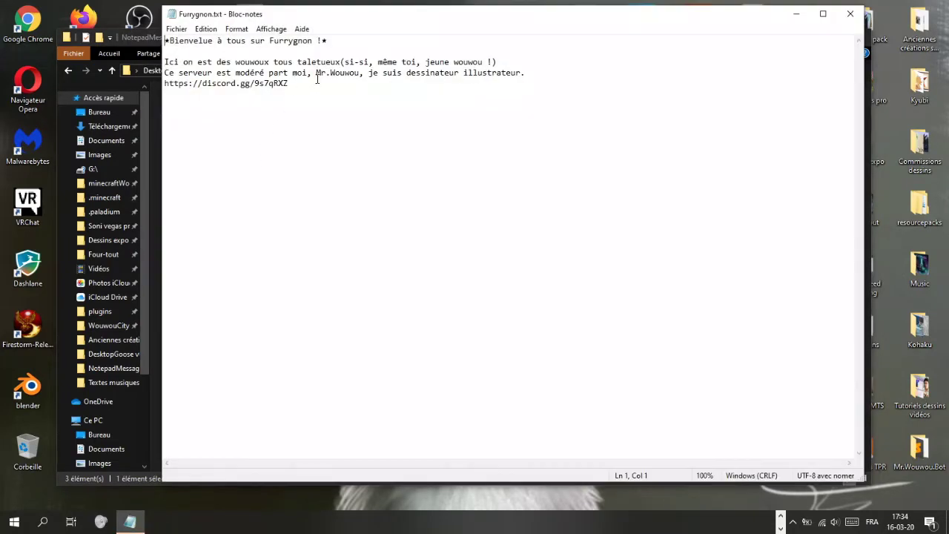
{"action": "left_click_drag", "start_coordinate": [545, 73], "coordinate": [157, 72]}
{"action": "key", "text": "BackSpace"}
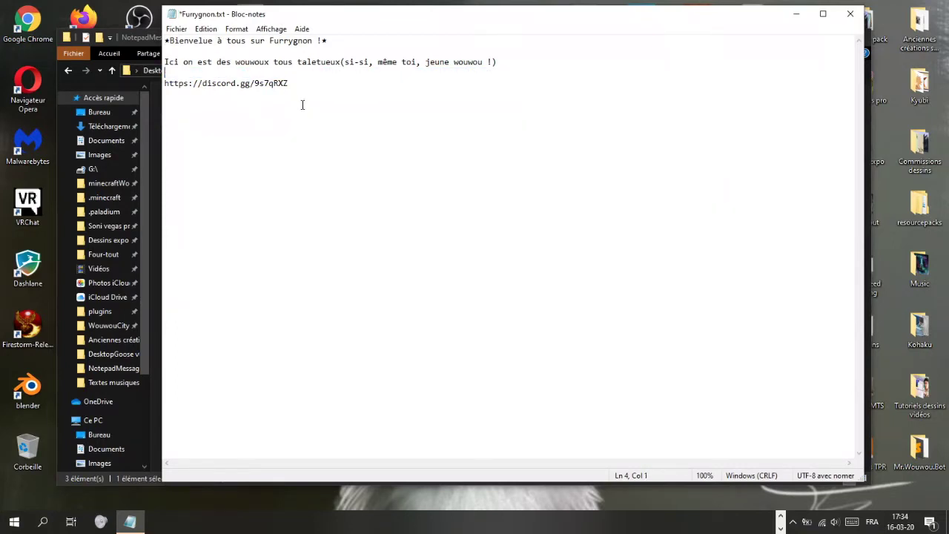
{"action": "key", "text": "BackSpace"}
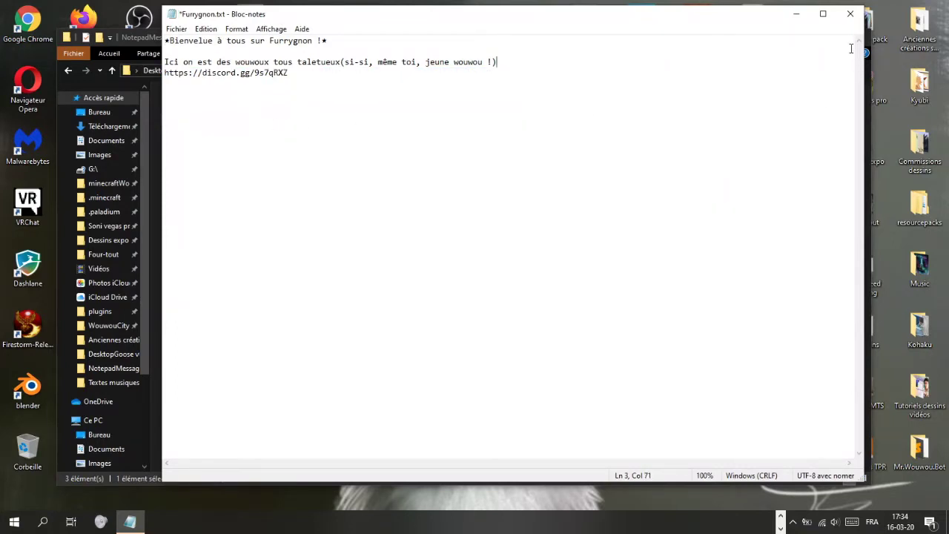
{"action": "left_click", "coordinate": [850, 14]}
{"action": "left_click", "coordinate": [424, 271]}
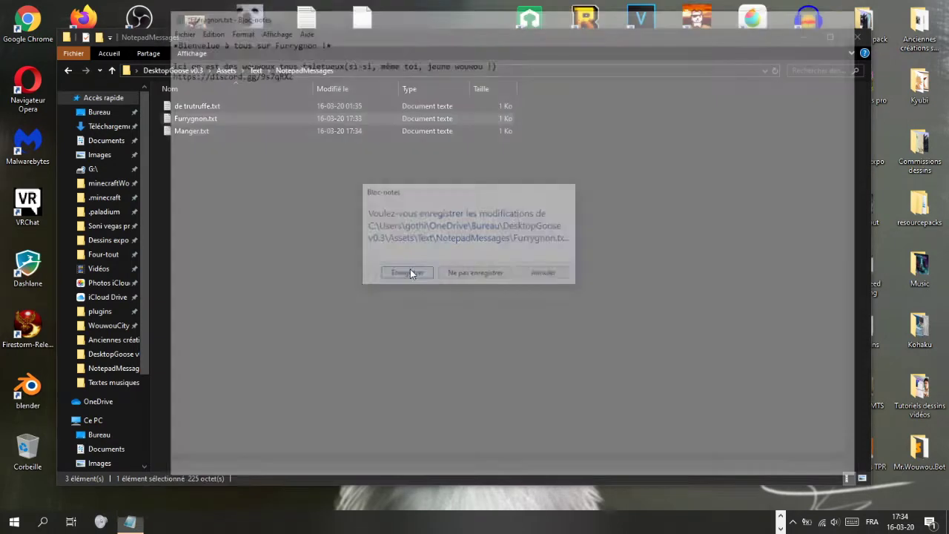
Create another text document in the NotepadMessages folder and name it S'ennuie.txt
{"action": "right_click", "coordinate": [197, 156]}
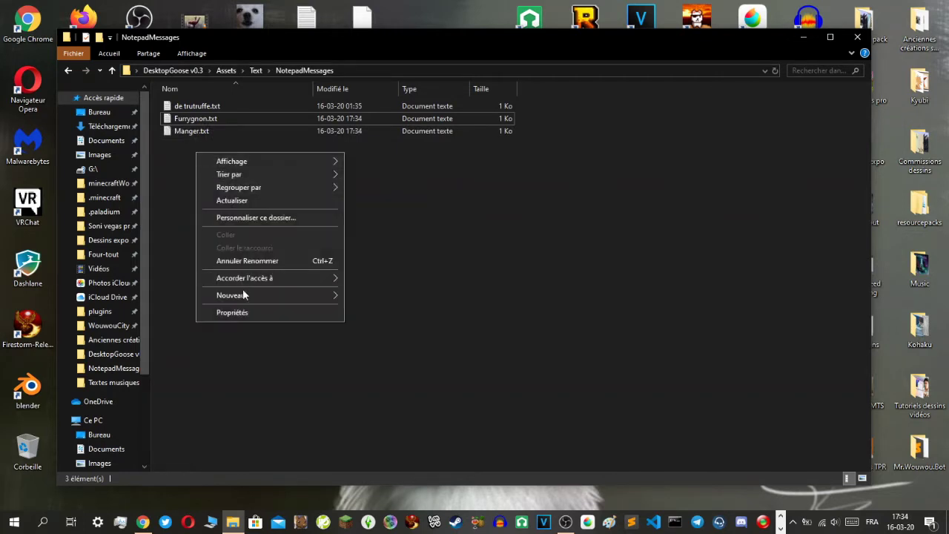
{"action": "mouse_move", "coordinate": [276, 297]}
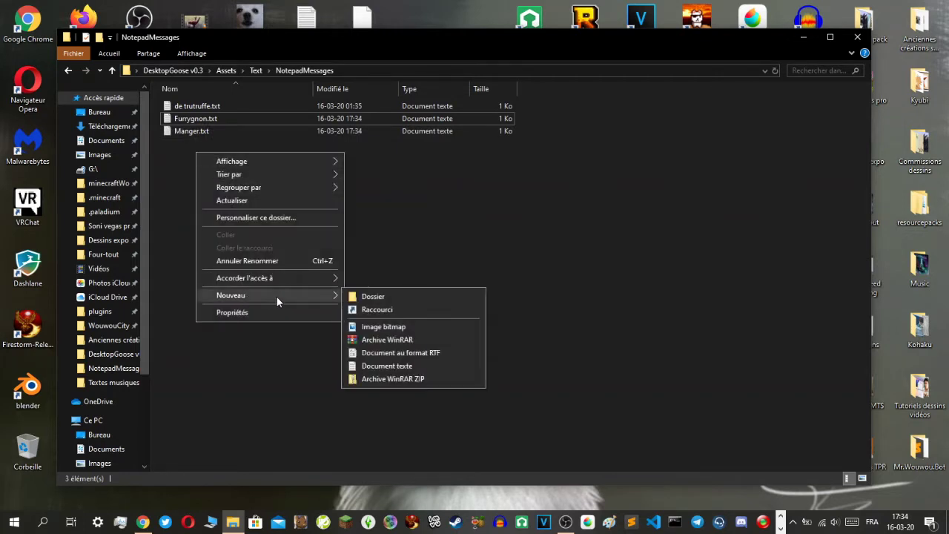
{"action": "left_click", "coordinate": [391, 365]}
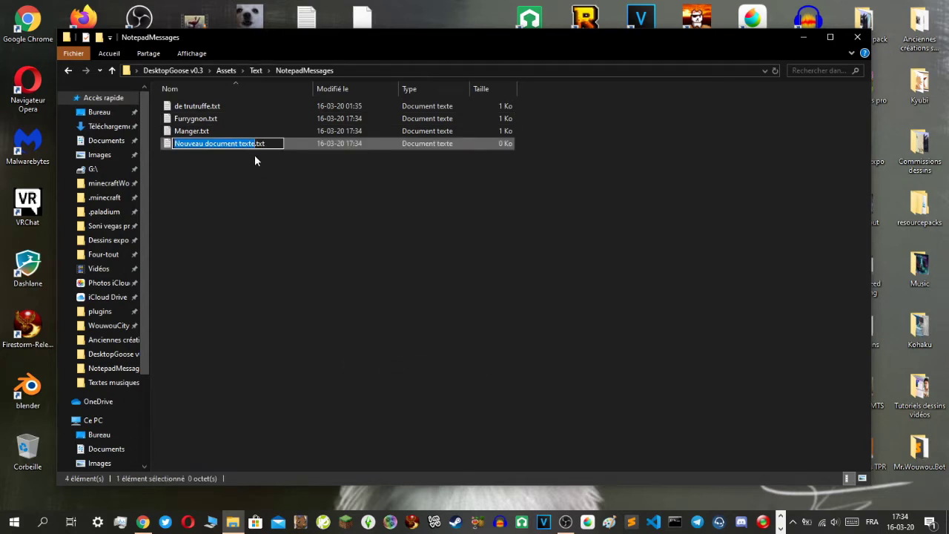
{"action": "type", "text": "S'enne"}
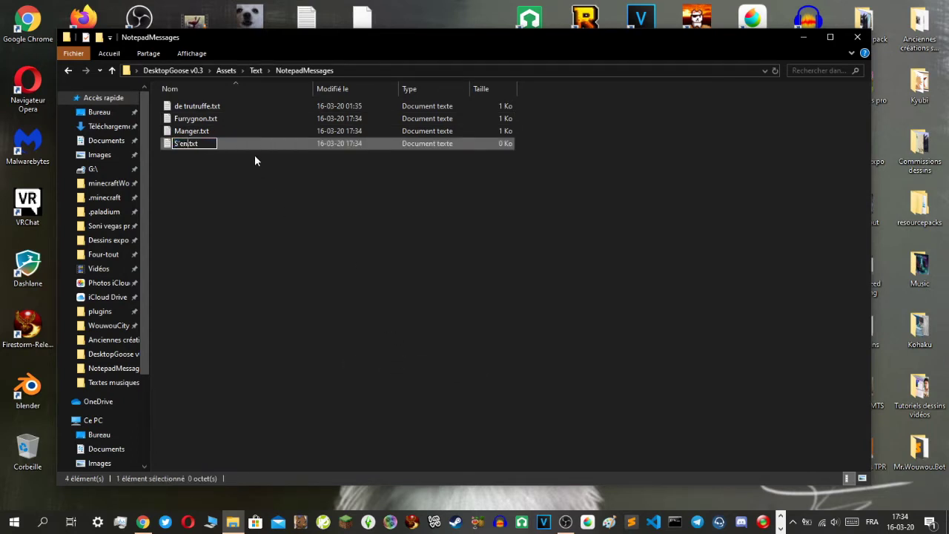
{"action": "type", "text": "uie"}
{"action": "key", "text": "BackSpace"}
{"action": "key", "text": "BackSpace"}
{"action": "key", "text": "BackSpace"}
{"action": "key", "text": "BackSpace"}
{"action": "type", "text": "ui"}
{"action": "key", "text": "BackSpace"}
{"action": "type", "text": "ie"}
{"action": "key", "text": "Return"}
{"action": "left_click", "coordinate": [245, 194]}
Write "Je m'ennuie, tu fais quoi de beau ?" in S'ennuie.txt, then save and close it
{"action": "left_click", "coordinate": [201, 148]}
{"action": "double_click", "coordinate": [201, 148]}
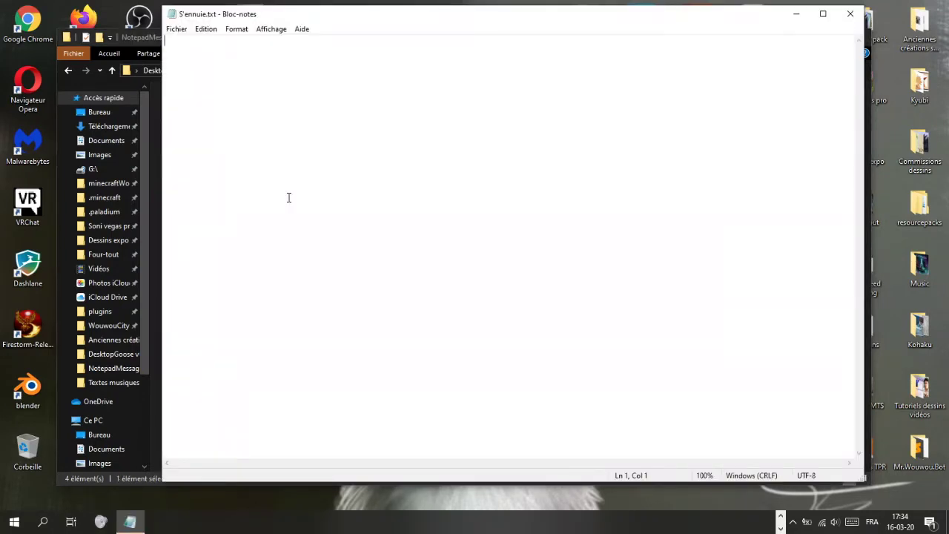
{"action": "type", "text": "Je m'ennuie"}
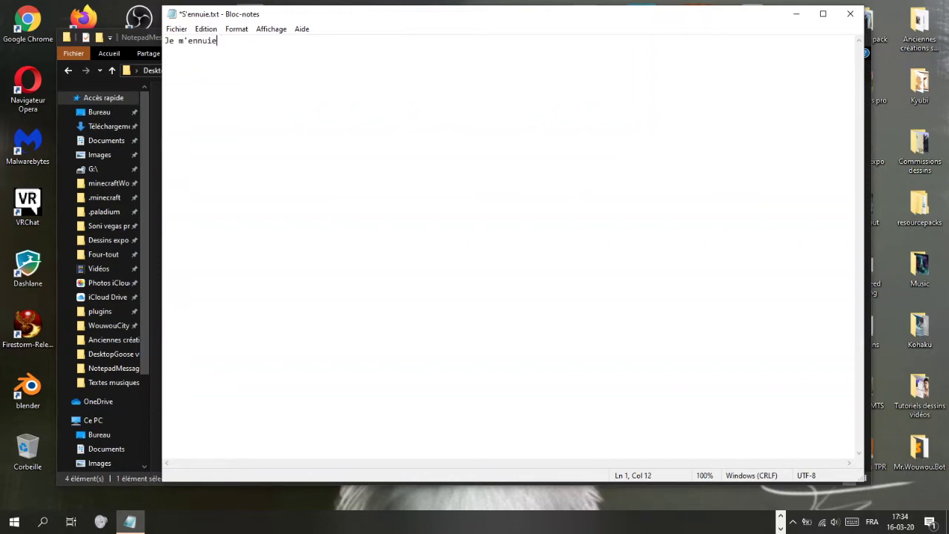
{"action": "type", "text": ", tu fais quoi de beau ?"}
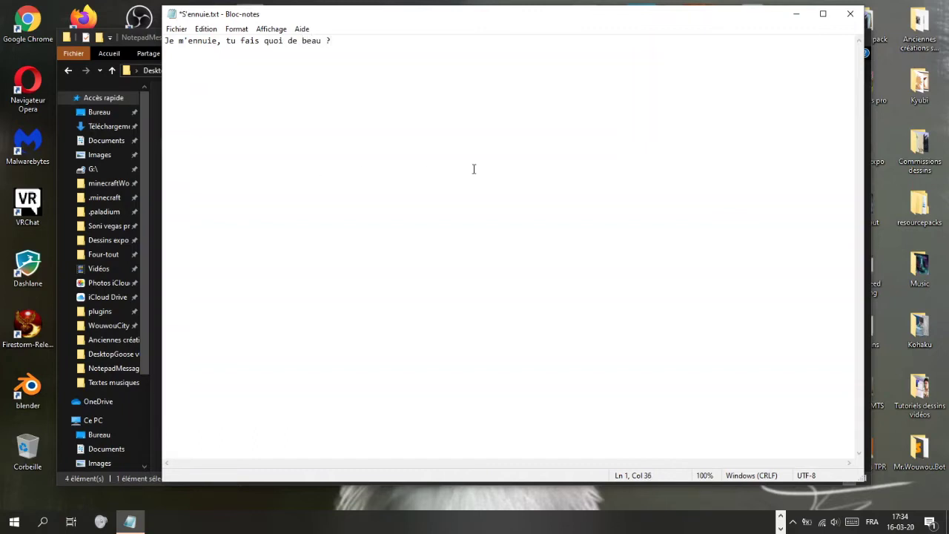
{"action": "left_click", "coordinate": [850, 13]}
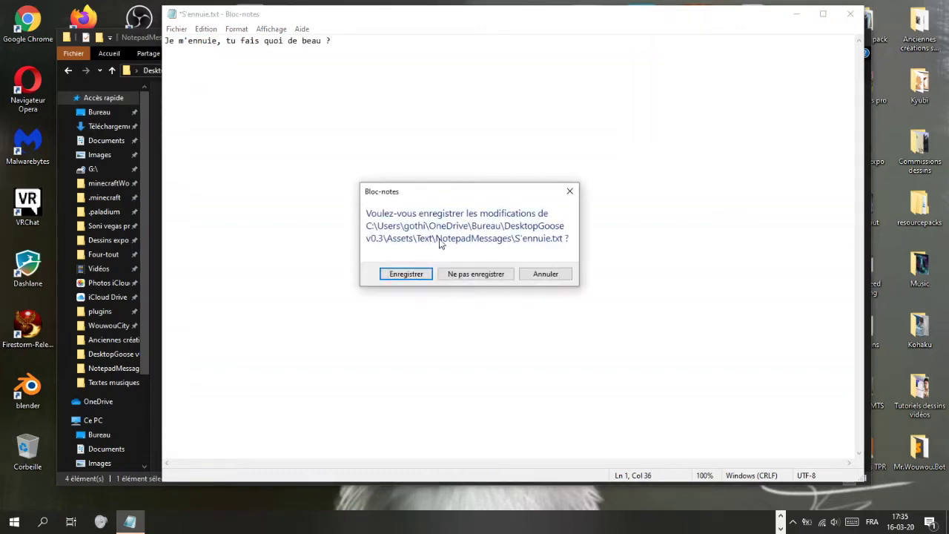
{"action": "left_click", "coordinate": [405, 274]}
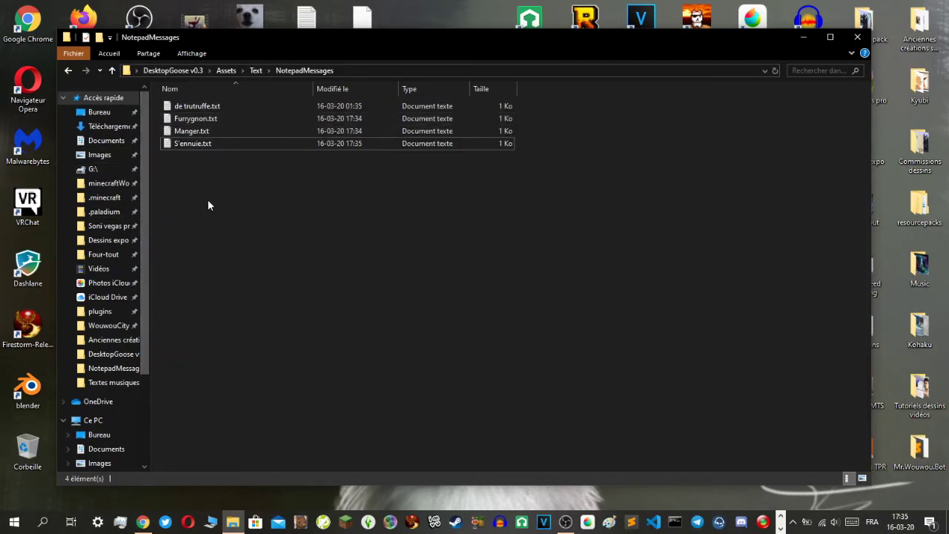
Close the NotepadMessages folder, reopen the DesktopGoose folder from the desktop, and set Task_CanAttackMouse to false in config.ini
{"action": "mouse_move", "coordinate": [244, 41]}
{"action": "left_mouse_down"}
{"action": "mouse_move", "coordinate": [620, 111]}
{"action": "mouse_move", "coordinate": [669, 112]}
{"action": "mouse_move", "coordinate": [627, 114]}
{"action": "mouse_move", "coordinate": [276, 45]}
{"action": "mouse_move", "coordinate": [230, 45]}
{"action": "left_mouse_up"}
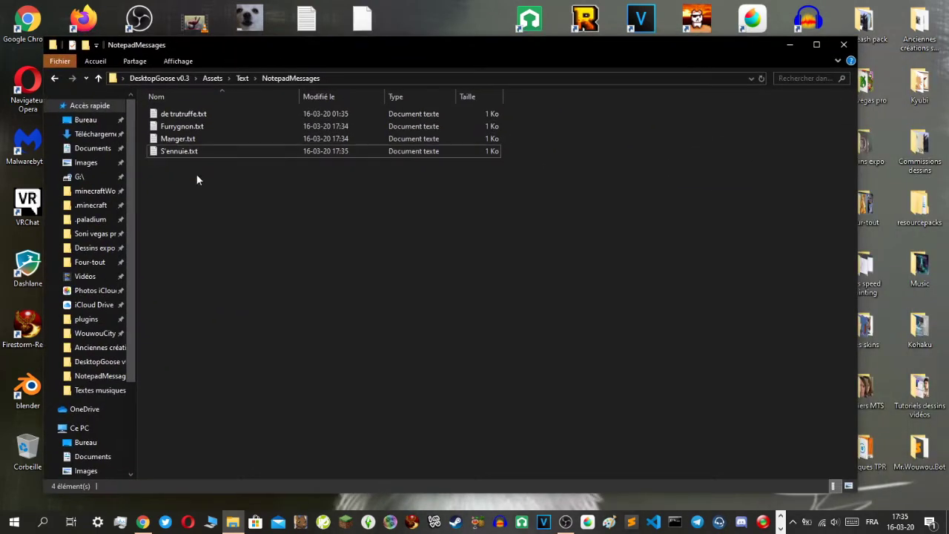
{"action": "left_click", "coordinate": [842, 46]}
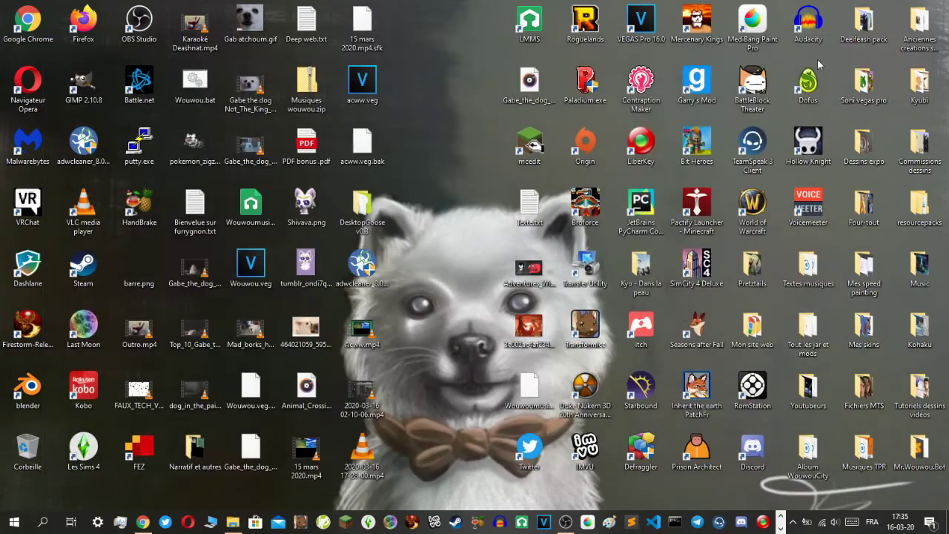
{"action": "double_click", "coordinate": [344, 204]}
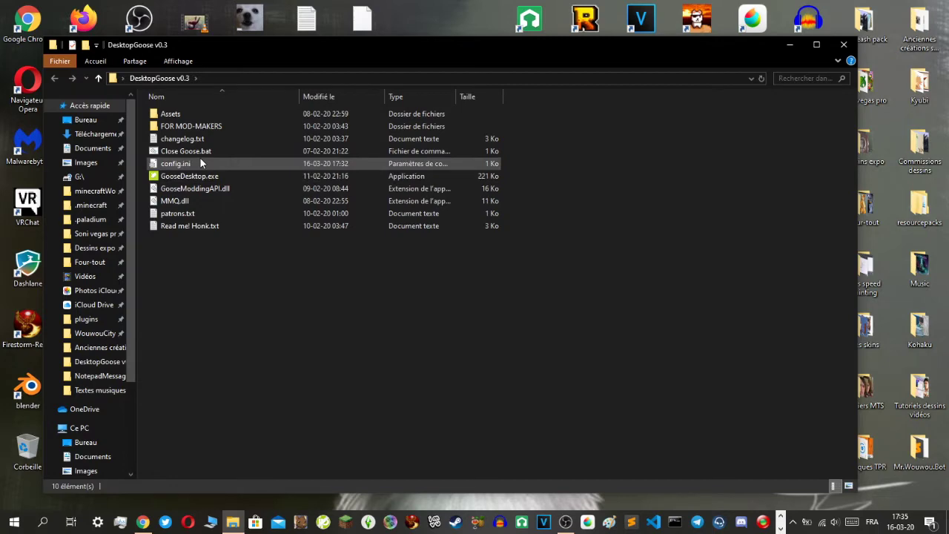
{"action": "double_click", "coordinate": [201, 158]}
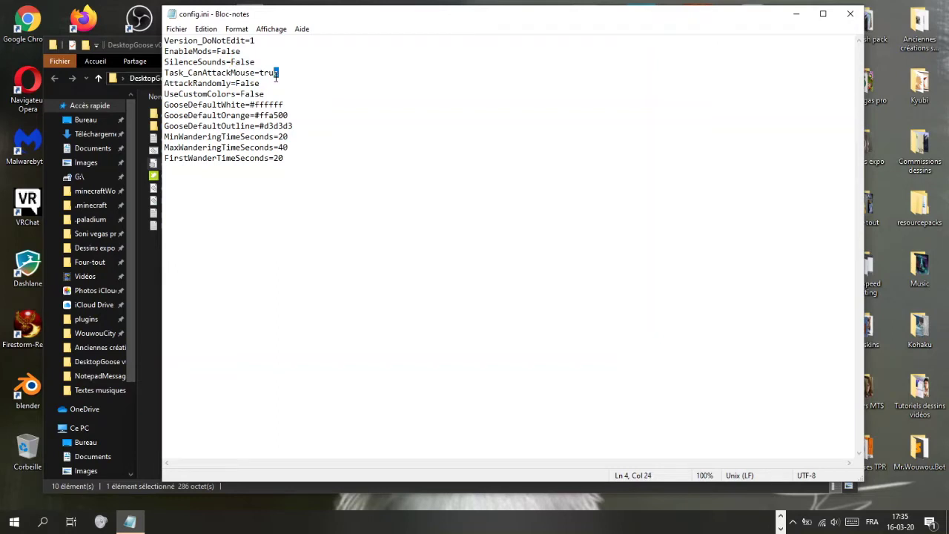
{"action": "type", "text": "fals"}
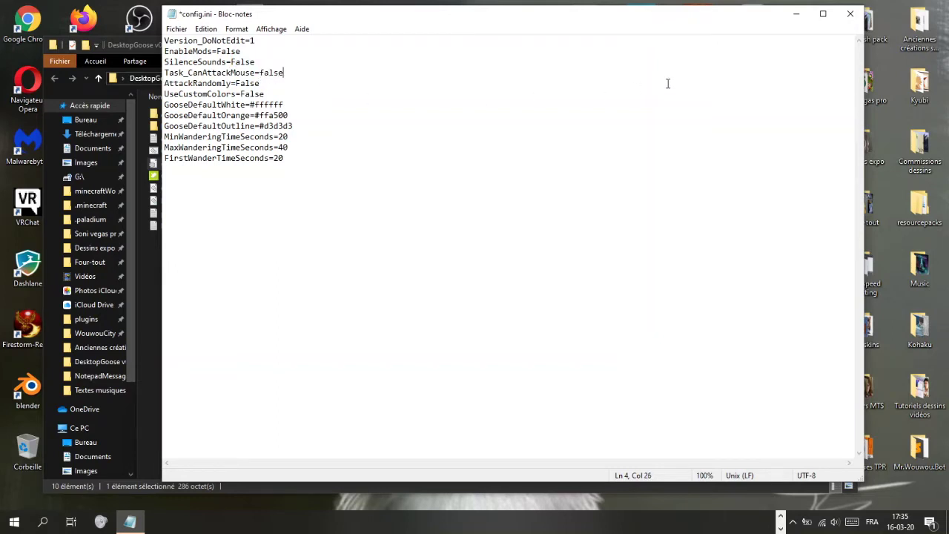
Save config.ini while closing it, start GooseDesktop.exe, and close the DesktopGoose folder
{"action": "left_click", "coordinate": [851, 14]}
{"action": "left_click", "coordinate": [399, 276]}
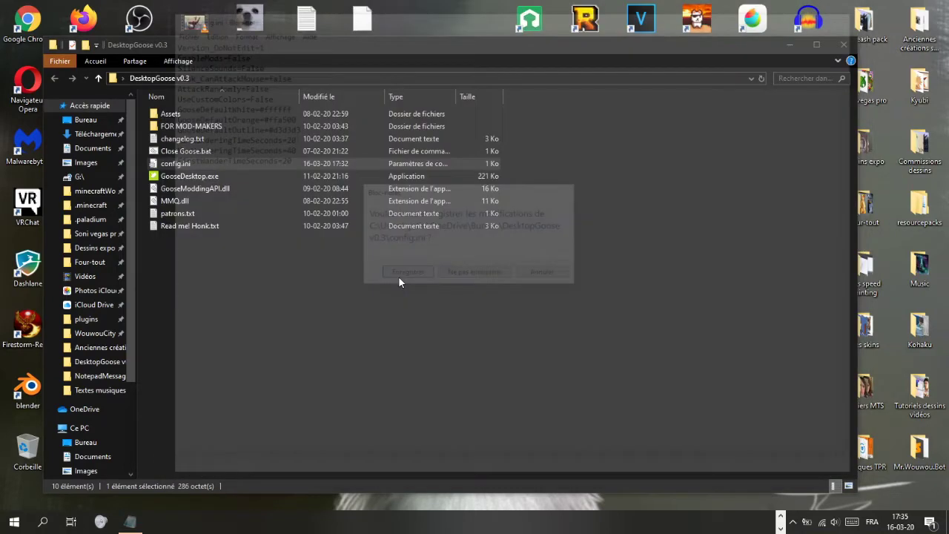
{"action": "double_click", "coordinate": [189, 181]}
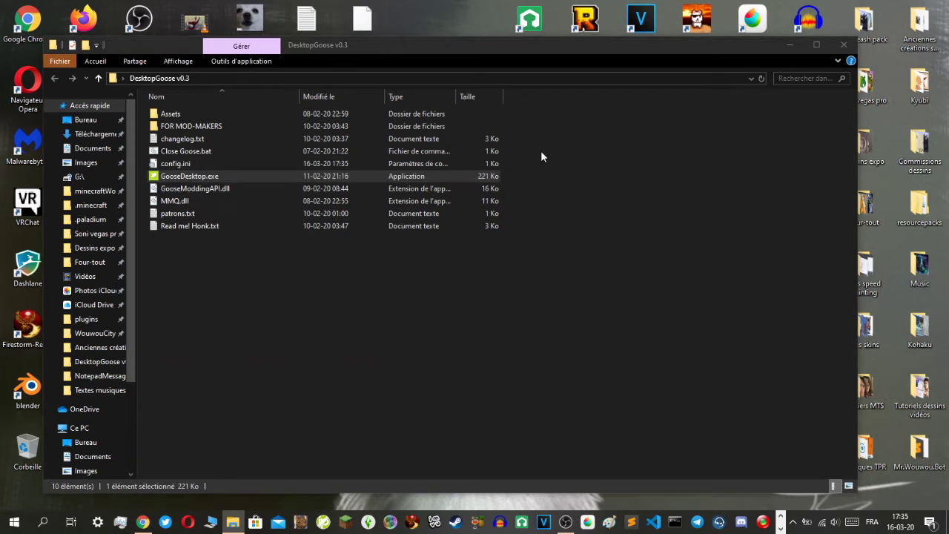
{"action": "left_click", "coordinate": [845, 45]}
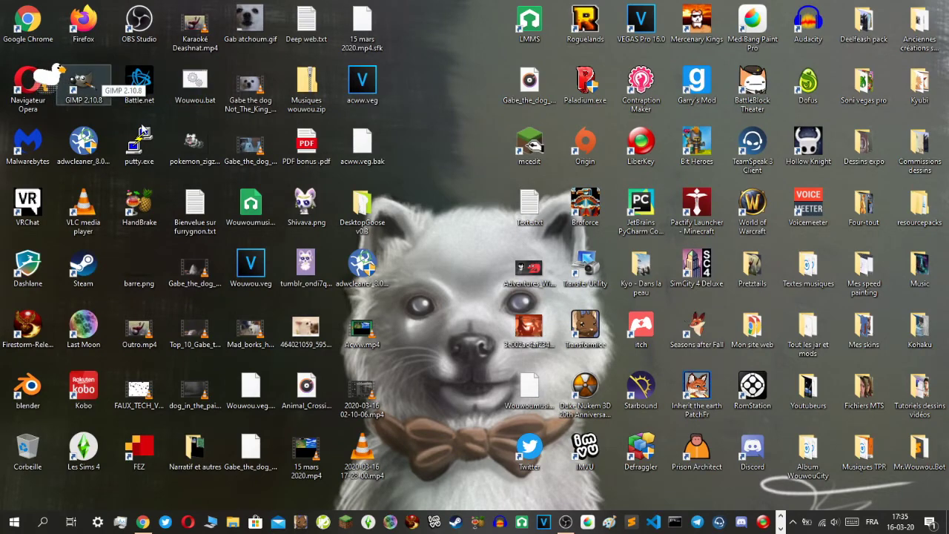
Switch to Chrome, play a bit of the open YouTube video, pause it, and minimize the browser
{"action": "left_click", "coordinate": [141, 522]}
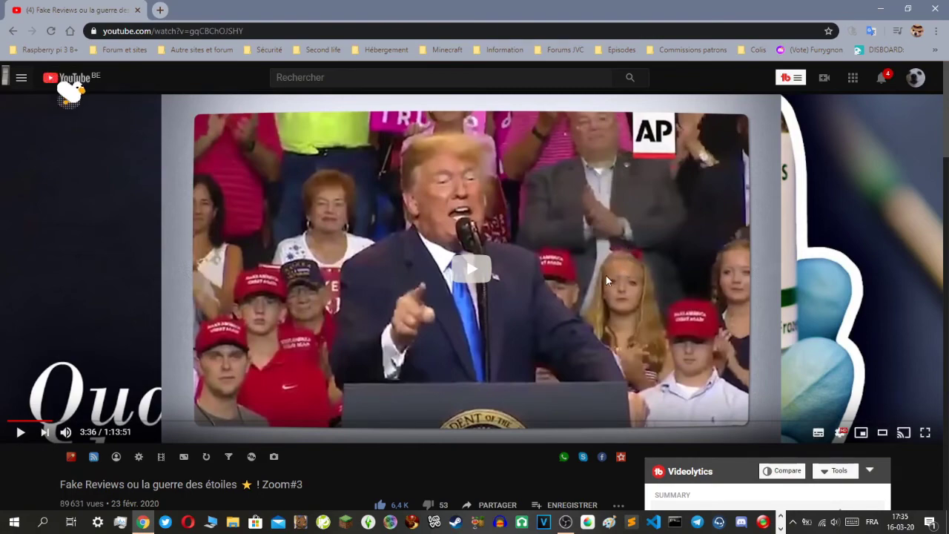
{"action": "left_click", "coordinate": [524, 237]}
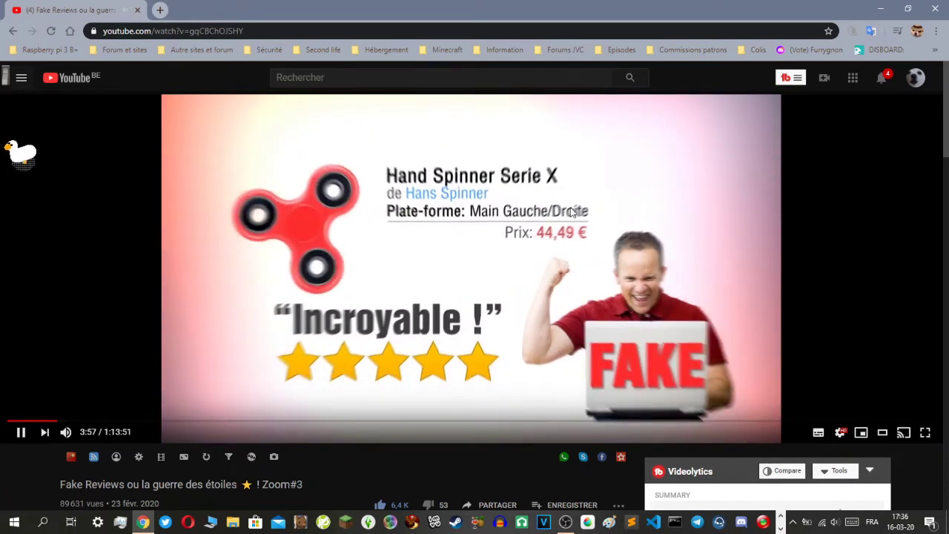
{"action": "left_click", "coordinate": [666, 210]}
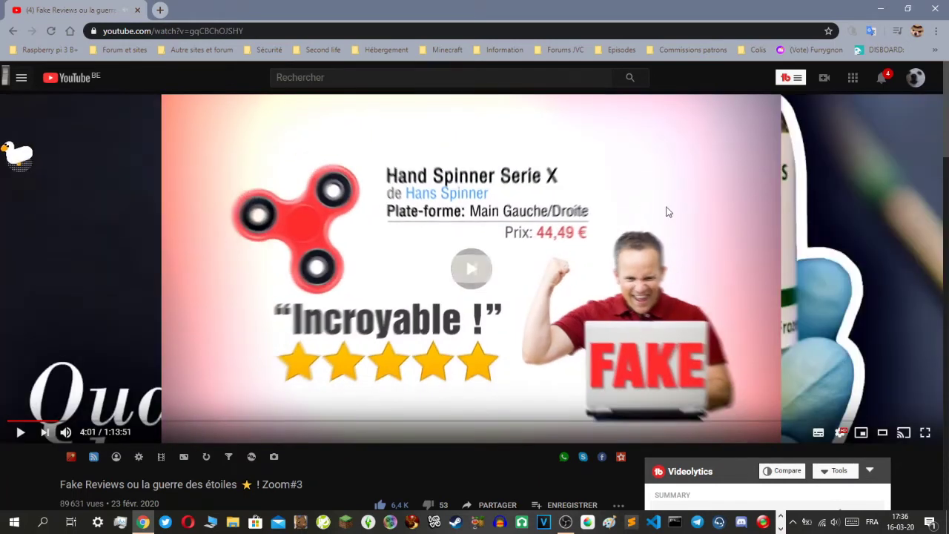
{"action": "left_click", "coordinate": [880, 8]}
Run Wouwou.bat from the desktop and reposition its console window
{"action": "left_click", "coordinate": [200, 83]}
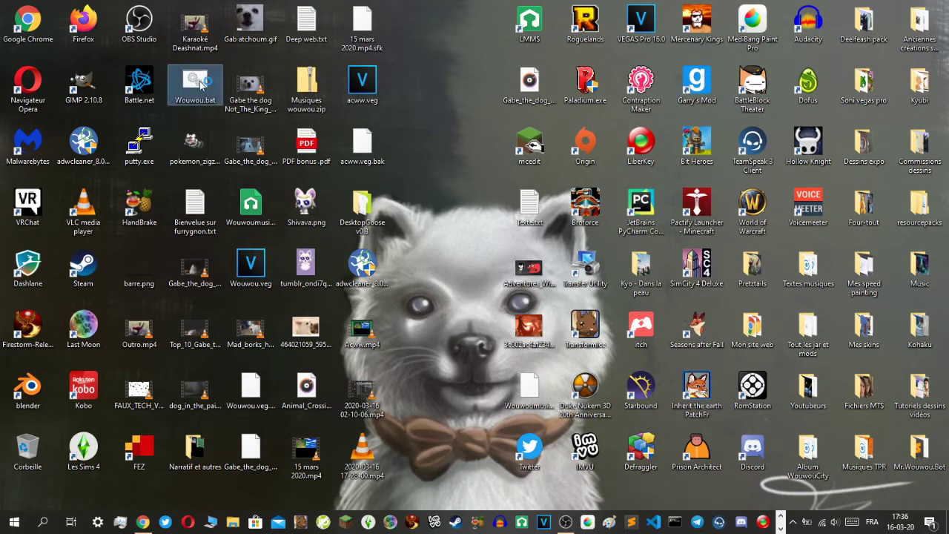
{"action": "key", "text": "Return"}
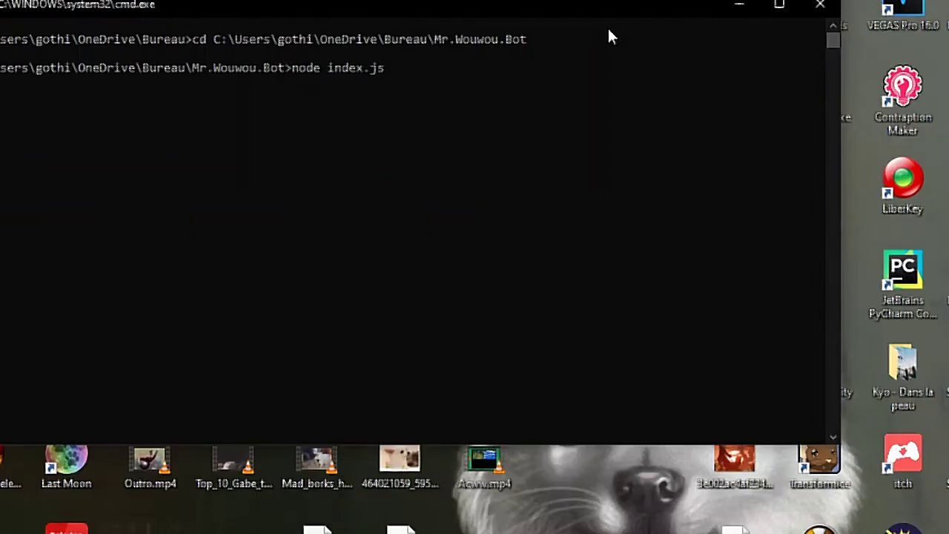
{"action": "left_click_drag", "start_coordinate": [592, 6], "coordinate": [790, 61]}
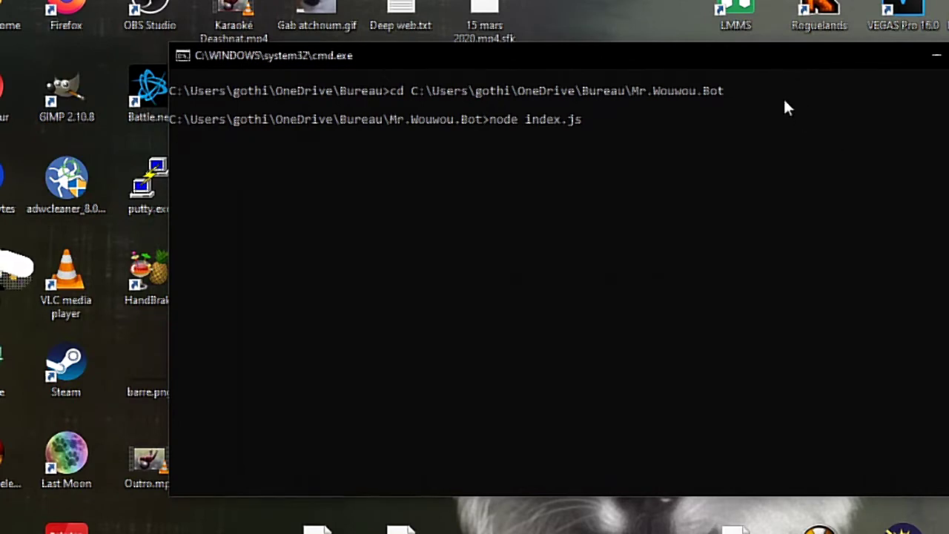
{"action": "left_click_drag", "start_coordinate": [708, 59], "coordinate": [876, 49]}
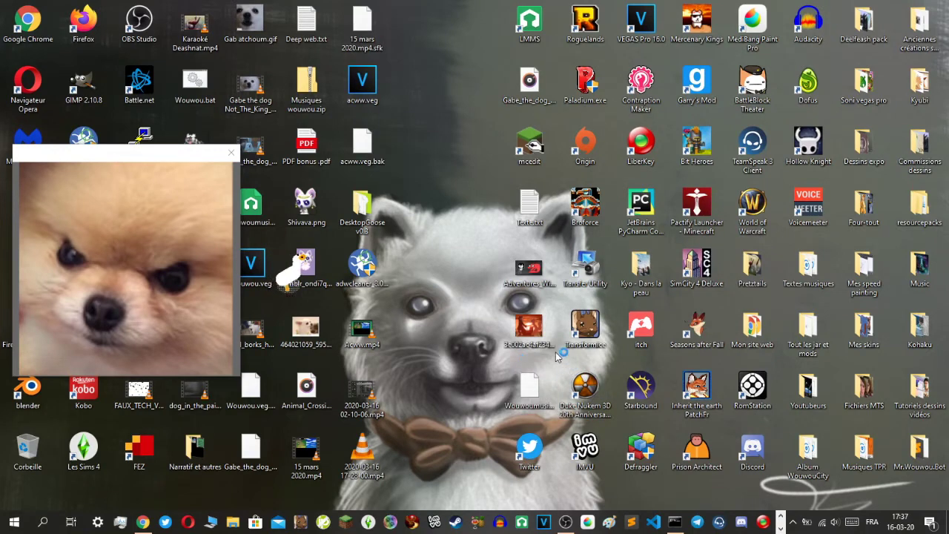
Close the dog picture brought by the goose, and deactivate streamer mode in Discord
{"action": "left_click", "coordinate": [230, 155]}
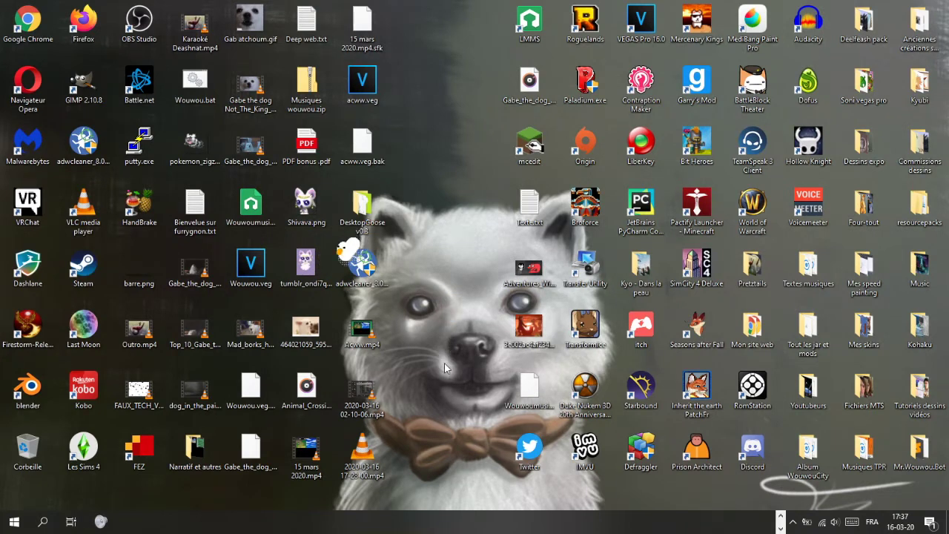
{"action": "key", "text": "alt+Tab"}
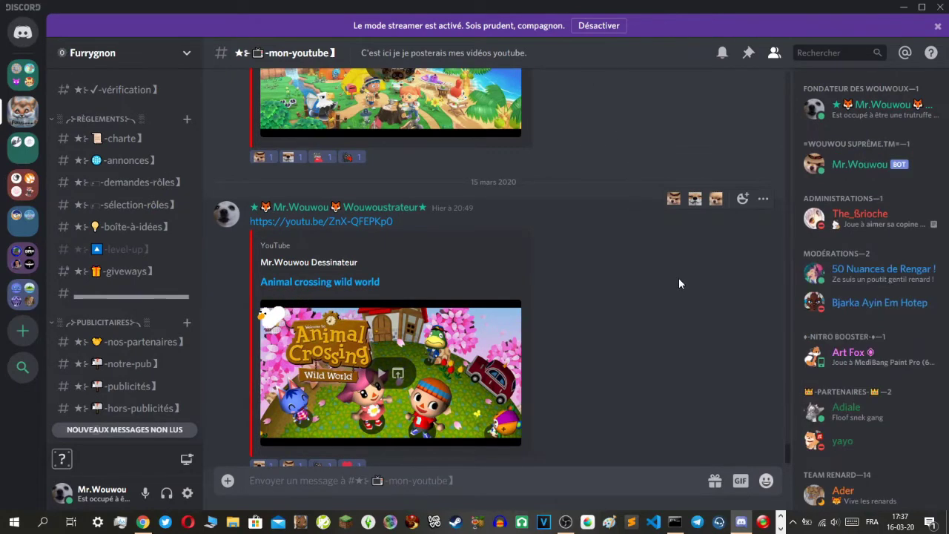
{"action": "left_click", "coordinate": [881, 168]}
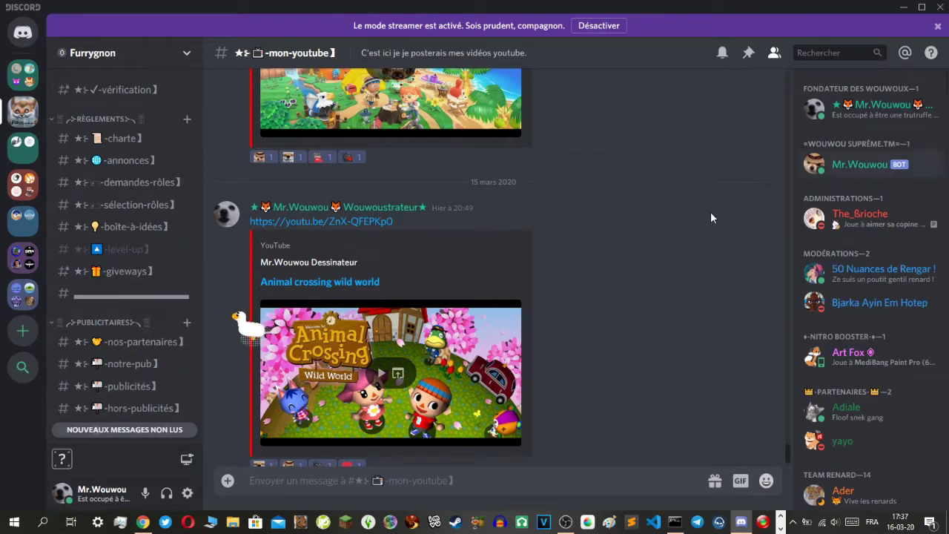
{"action": "left_click", "coordinate": [580, 242]}
{"action": "left_click", "coordinate": [582, 25]}
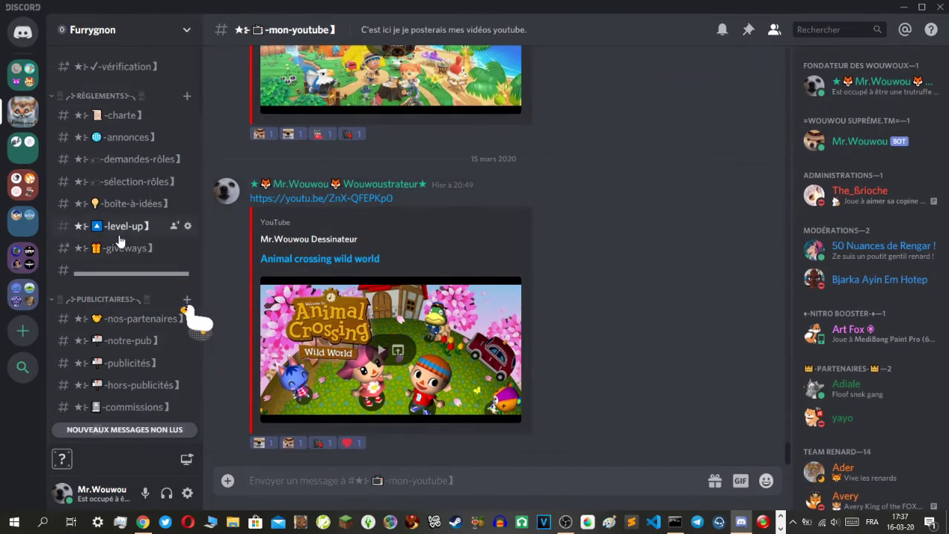
Send the Wouwouchapo emoji and the message "J'ai une goose qui se promène sur mon bureau !" in the discussion channel
{"action": "scroll", "coordinate": [119, 241], "scroll_direction": "down", "scroll_amount": 5}
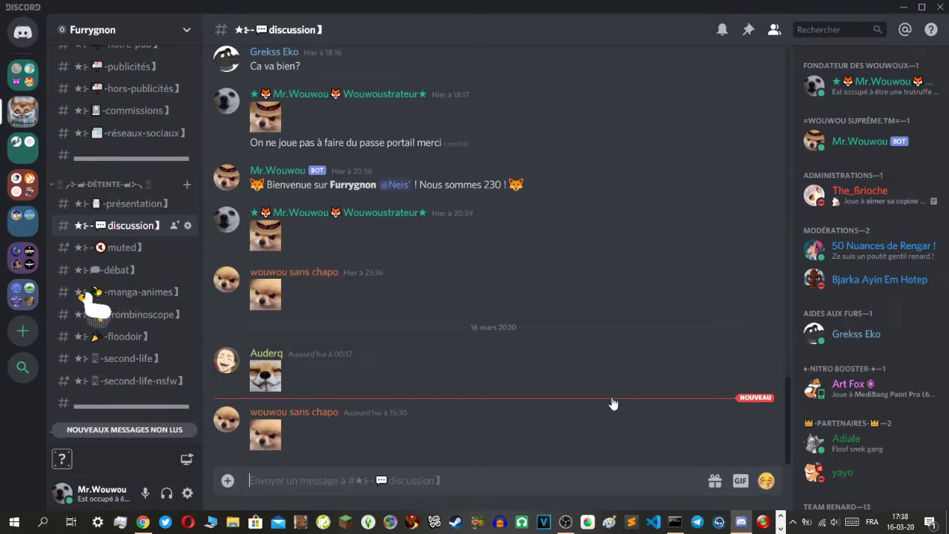
{"action": "key", "text": "ctrl+e"}
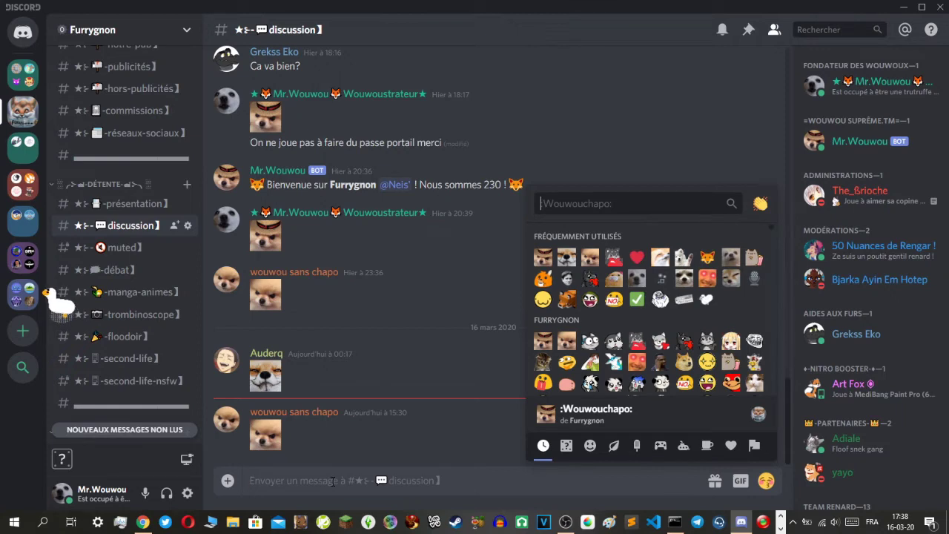
{"action": "key", "text": "Return"}
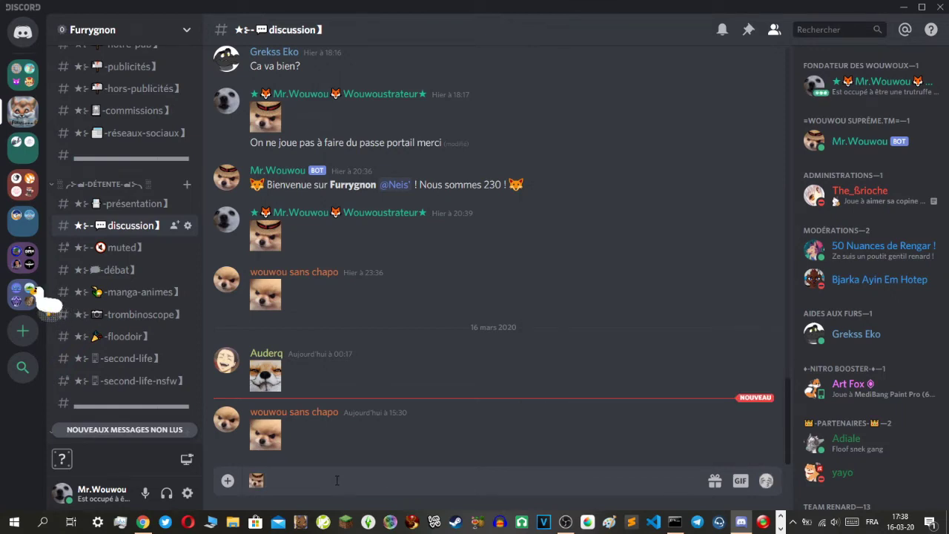
{"action": "key", "text": "BackSpace"}
{"action": "type", "text": "J"}
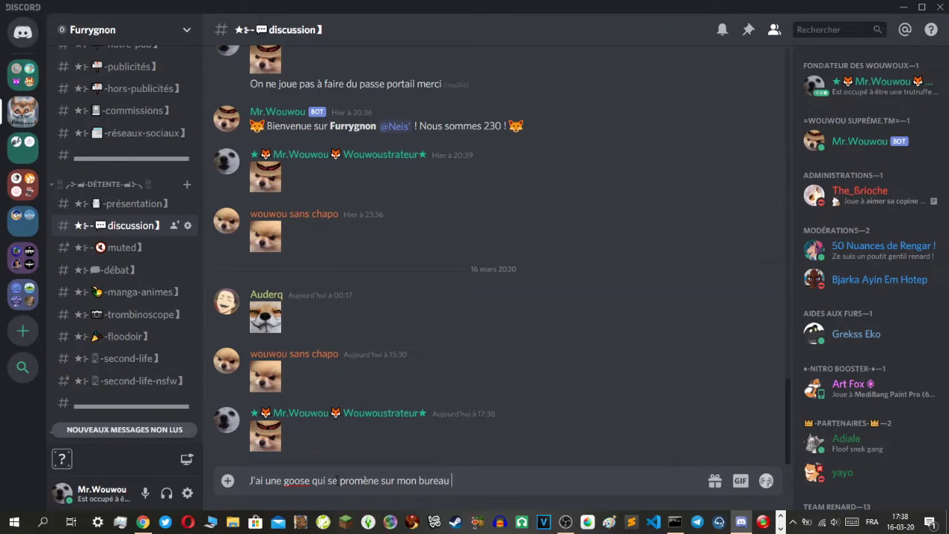
{"action": "key", "text": "Return"}
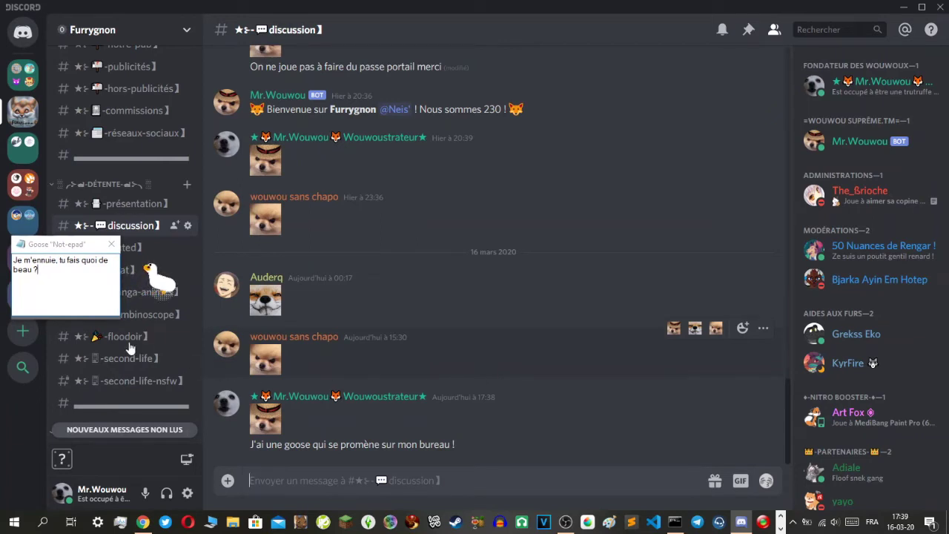
Close the goose's note and look through the memes and vos-créations channels
{"action": "left_click", "coordinate": [111, 245]}
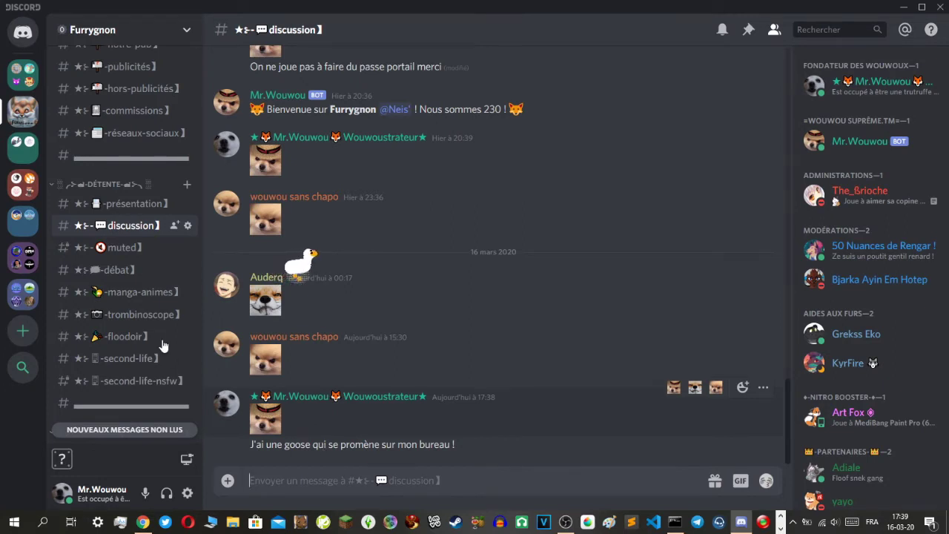
{"action": "scroll", "coordinate": [163, 346], "scroll_direction": "down", "scroll_amount": 5}
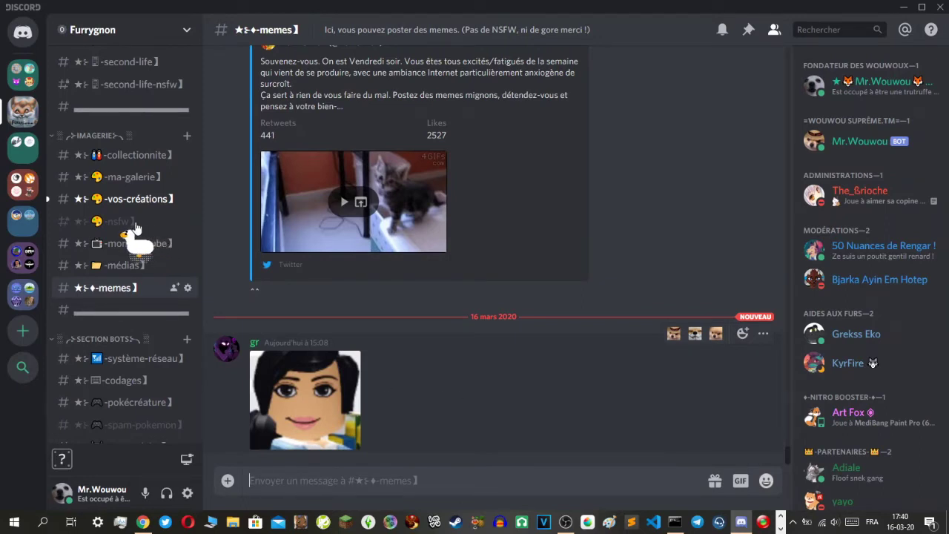
{"action": "left_click", "coordinate": [134, 198]}
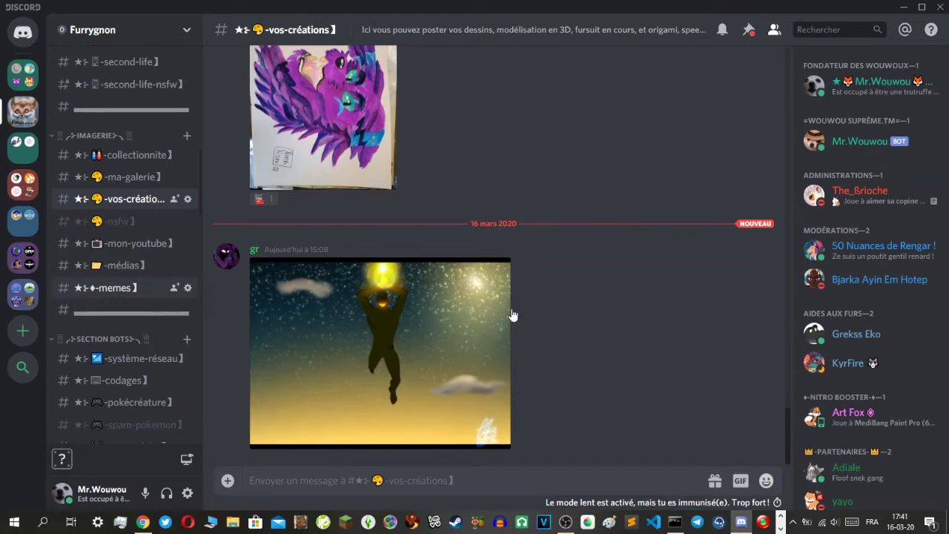
{"action": "key", "text": "alt+shift+Down"}
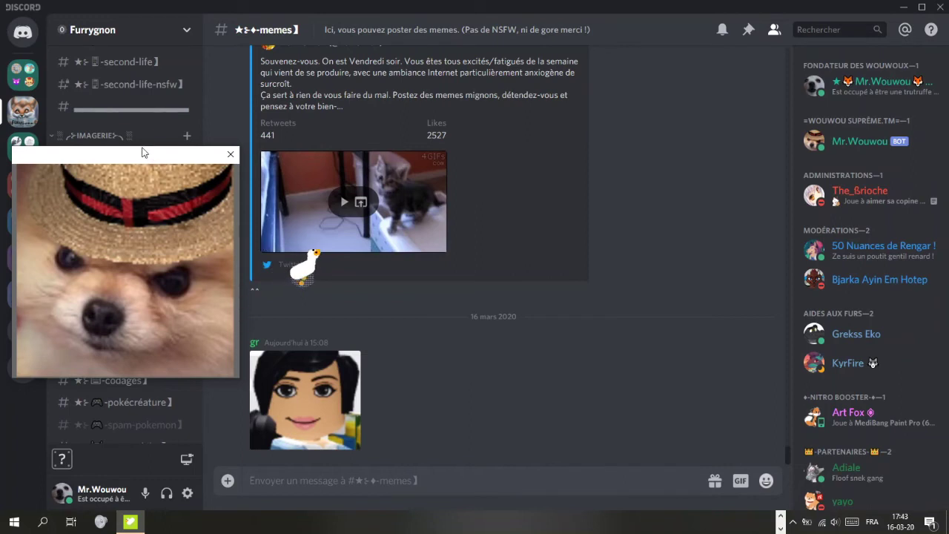
Close Discord and move the goose's dog picture clear of the DesktopGoose folder on the desktop
{"action": "left_click_drag", "start_coordinate": [141, 156], "coordinate": [477, 140]}
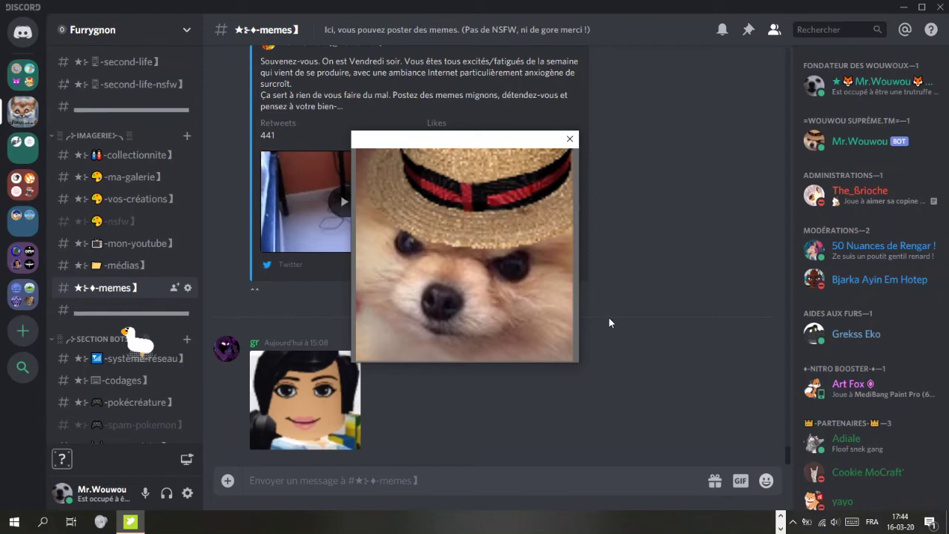
{"action": "left_click", "coordinate": [940, 7]}
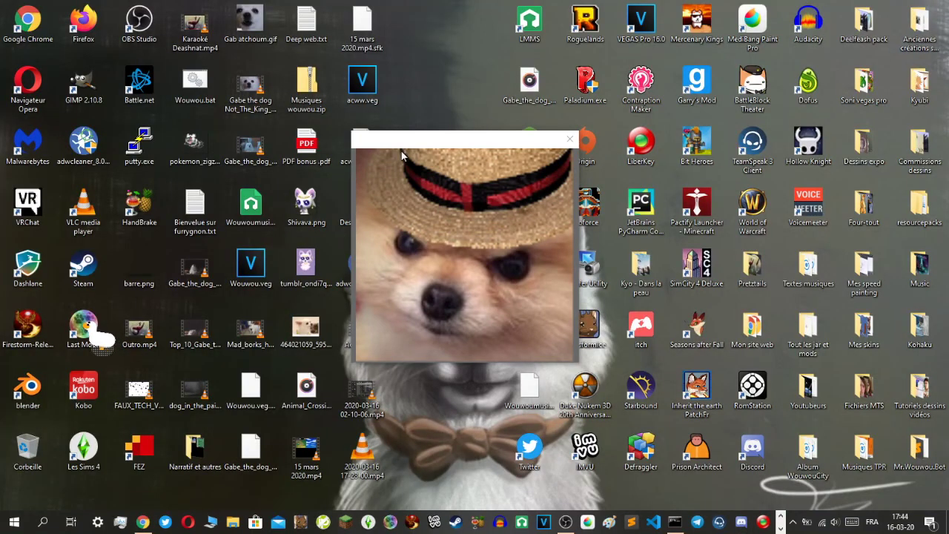
{"action": "left_click_drag", "start_coordinate": [423, 139], "coordinate": [560, 131]}
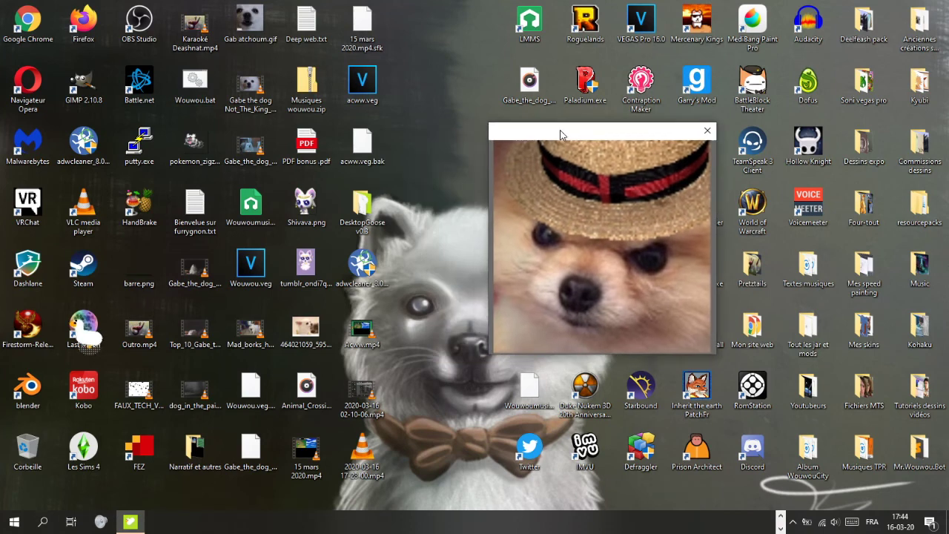
Open the Images folder in DesktopGoose's Assets and inspect its OtherGfx and Memes subfolders
{"action": "double_click", "coordinate": [362, 207]}
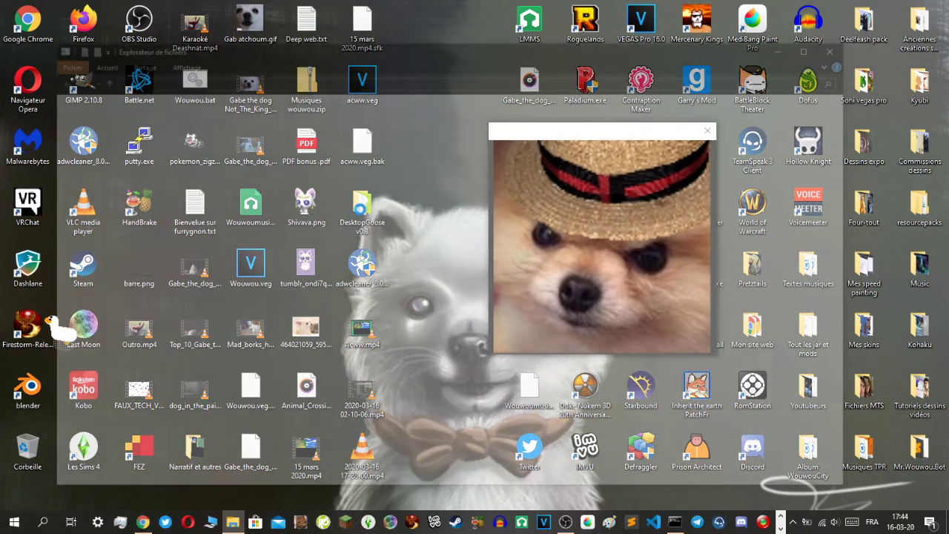
{"action": "double_click", "coordinate": [179, 116]}
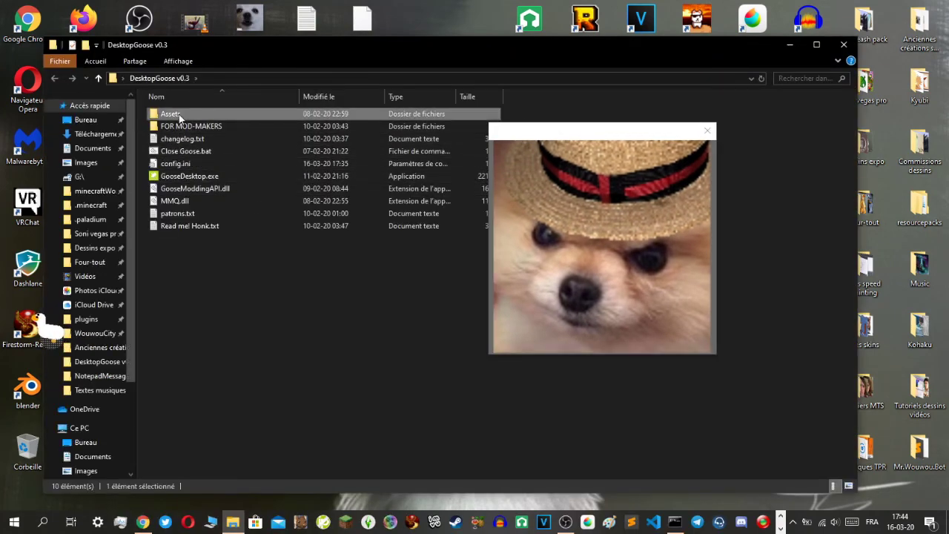
{"action": "left_click", "coordinate": [182, 118]}
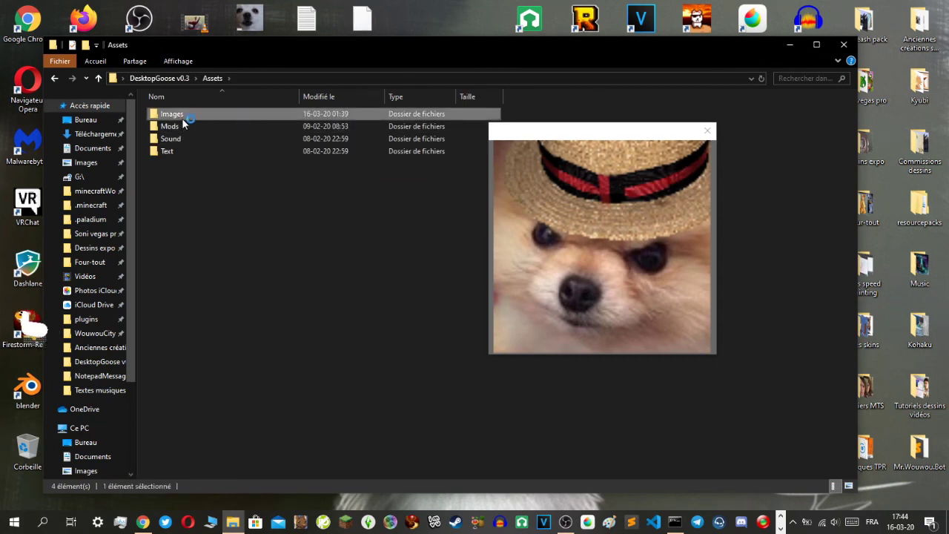
{"action": "double_click", "coordinate": [182, 117]}
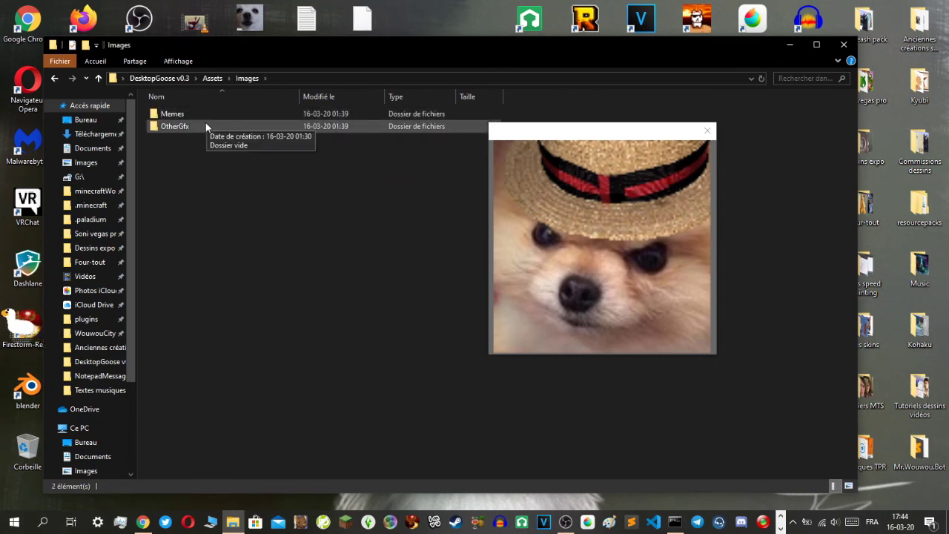
{"action": "left_click", "coordinate": [206, 124]}
{"action": "double_click", "coordinate": [205, 126]}
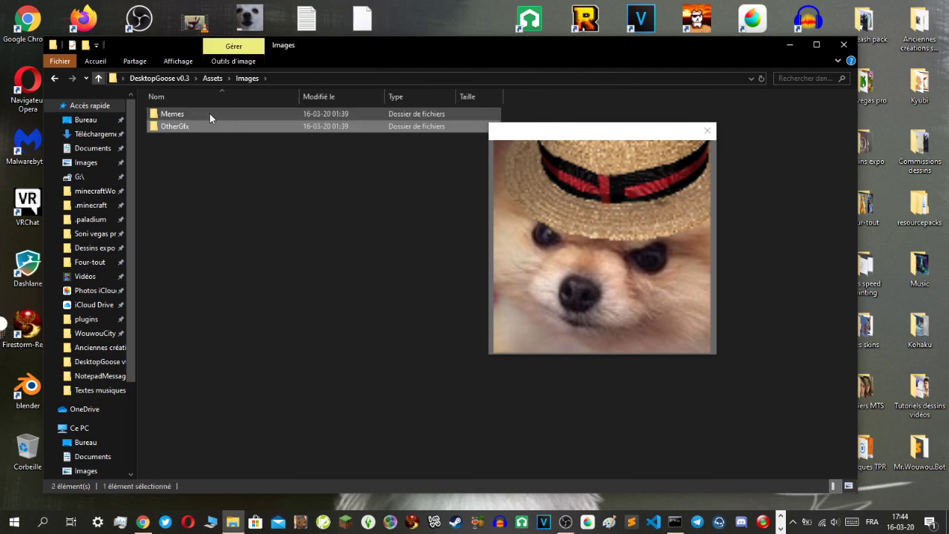
{"action": "double_click", "coordinate": [209, 113]}
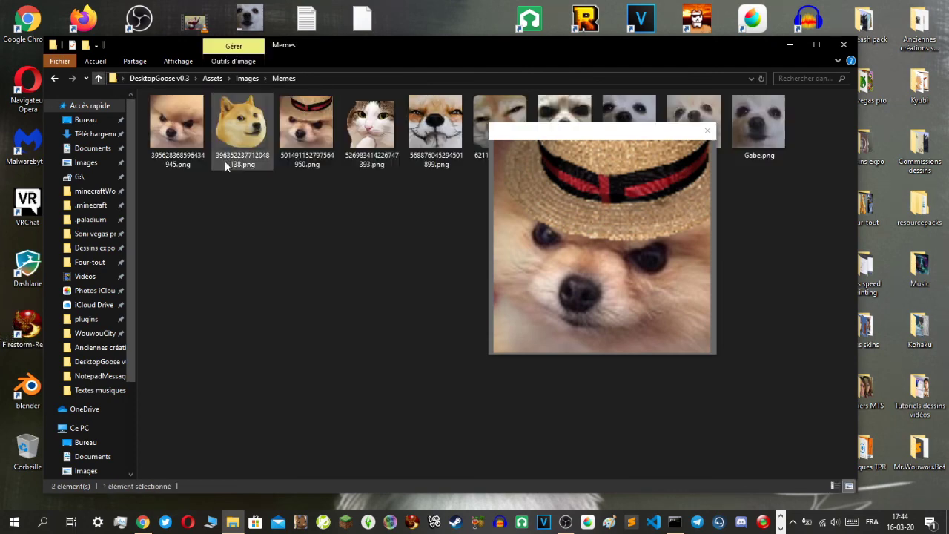
Move the dog picture off the Memes thumbnails, close the folder window, and move the picture aside on the desktop
{"action": "left_click_drag", "start_coordinate": [531, 134], "coordinate": [372, 210]}
{"action": "left_click", "coordinate": [603, 246]}
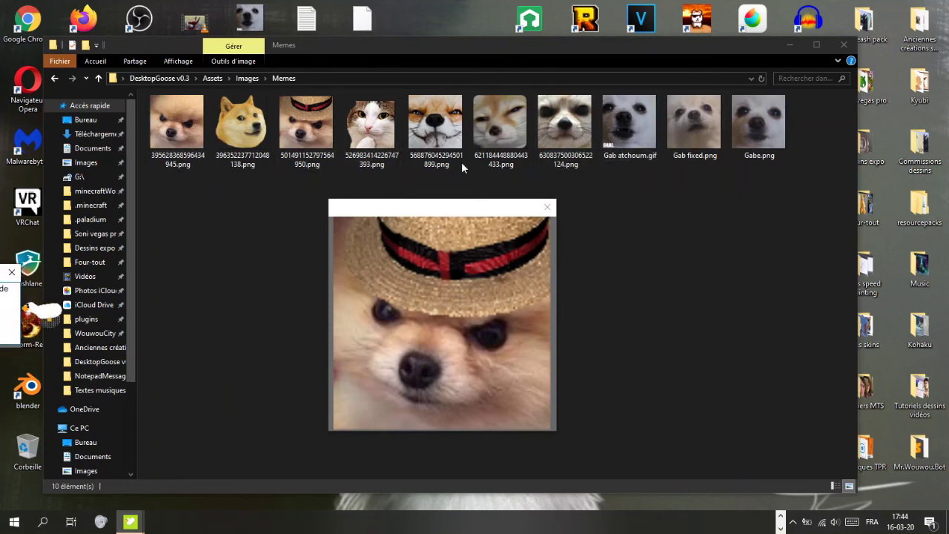
{"action": "left_click", "coordinate": [844, 45]}
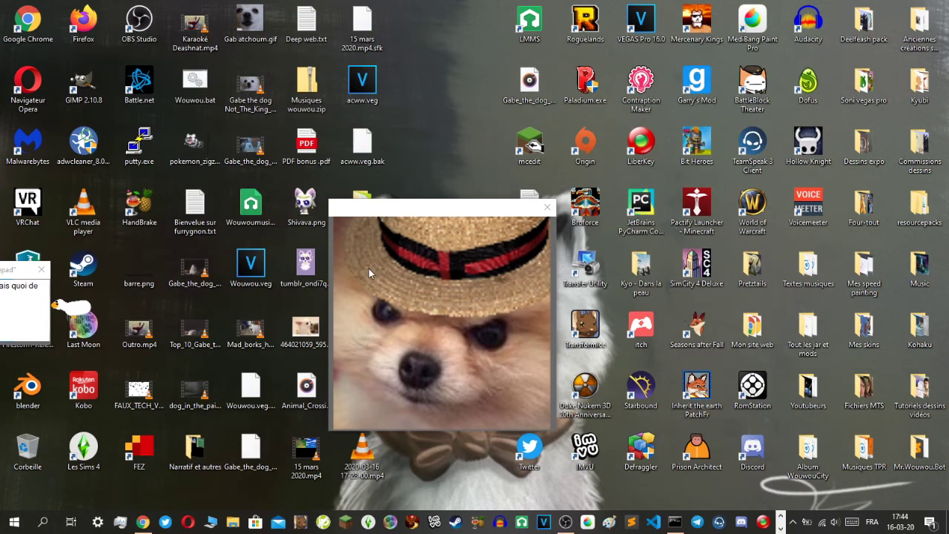
{"action": "left_click_drag", "start_coordinate": [424, 210], "coordinate": [613, 130]}
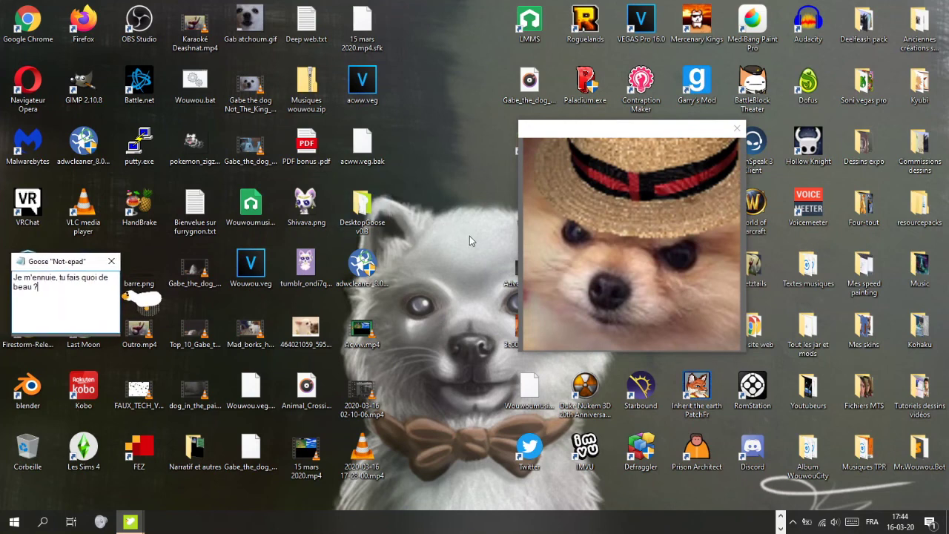
Move the goose's note to mid-desktop and close it, and reposition the dog picture clear of the DesktopGoose folder
{"action": "left_click_drag", "start_coordinate": [87, 260], "coordinate": [432, 125]}
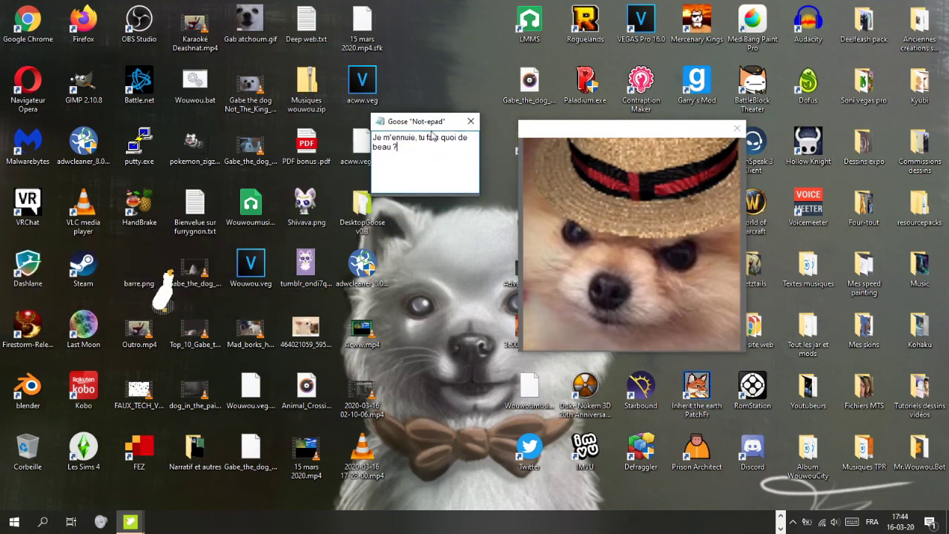
{"action": "left_click", "coordinate": [470, 120]}
{"action": "left_click_drag", "start_coordinate": [564, 129], "coordinate": [381, 120]}
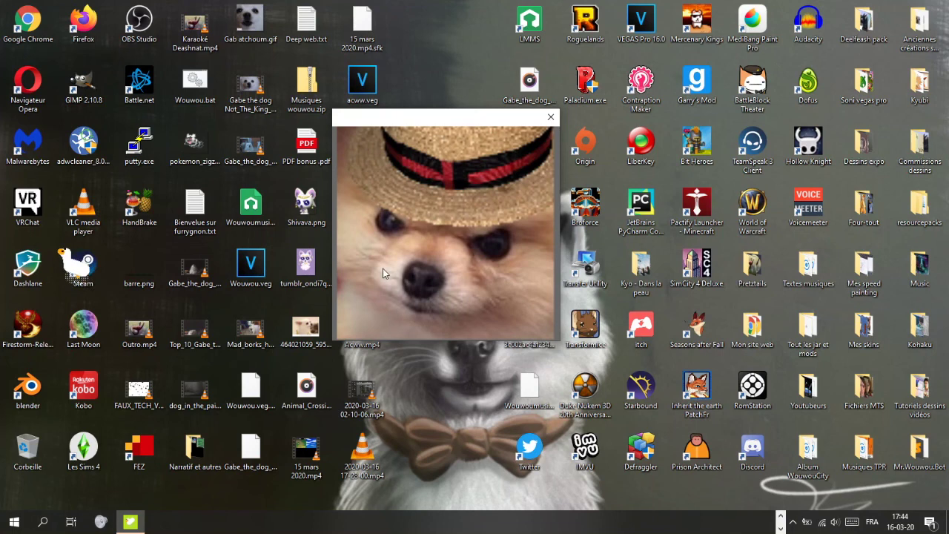
{"action": "left_click_drag", "start_coordinate": [436, 120], "coordinate": [496, 120]}
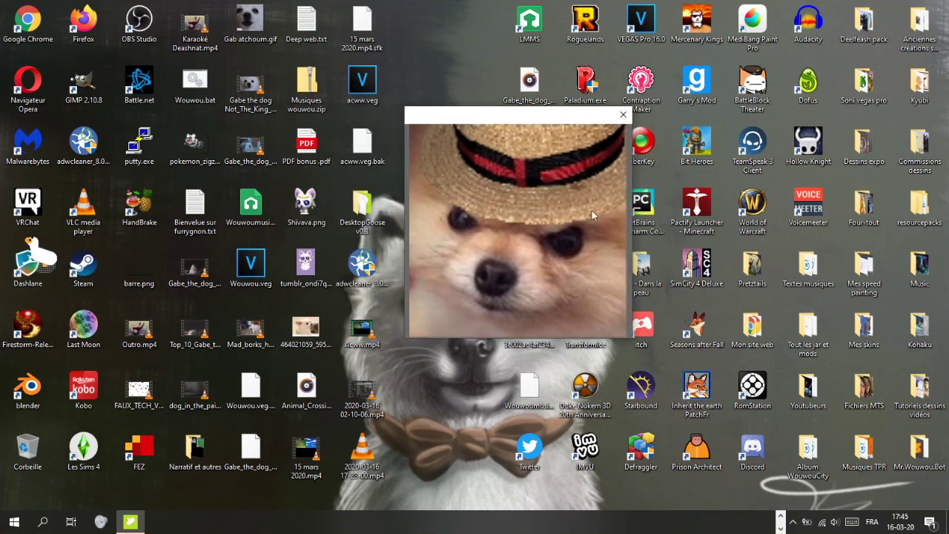
Run Close Goose.bat from the DesktopGoose v0.3 folder to shut down the goose, and close the folder window
{"action": "double_click", "coordinate": [360, 232]}
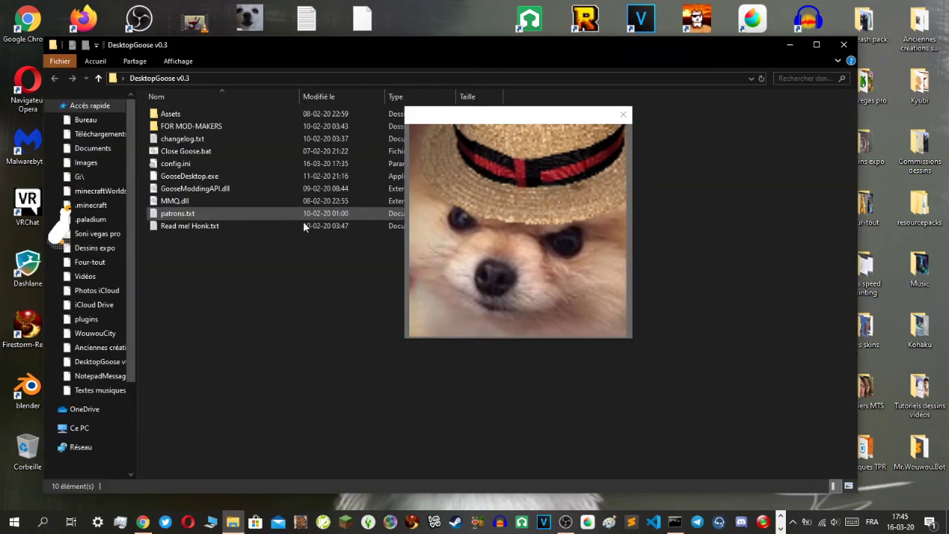
{"action": "left_click", "coordinate": [191, 150]}
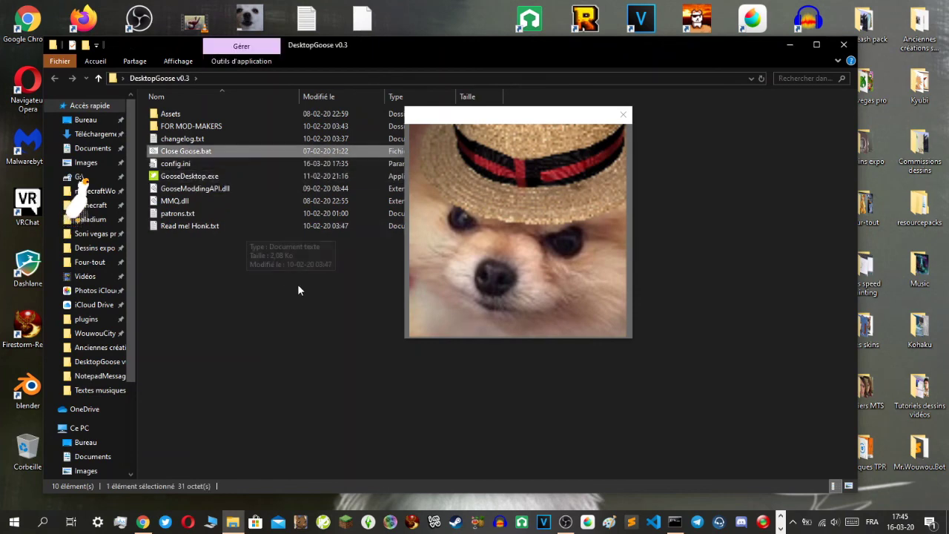
{"action": "key", "text": "Return"}
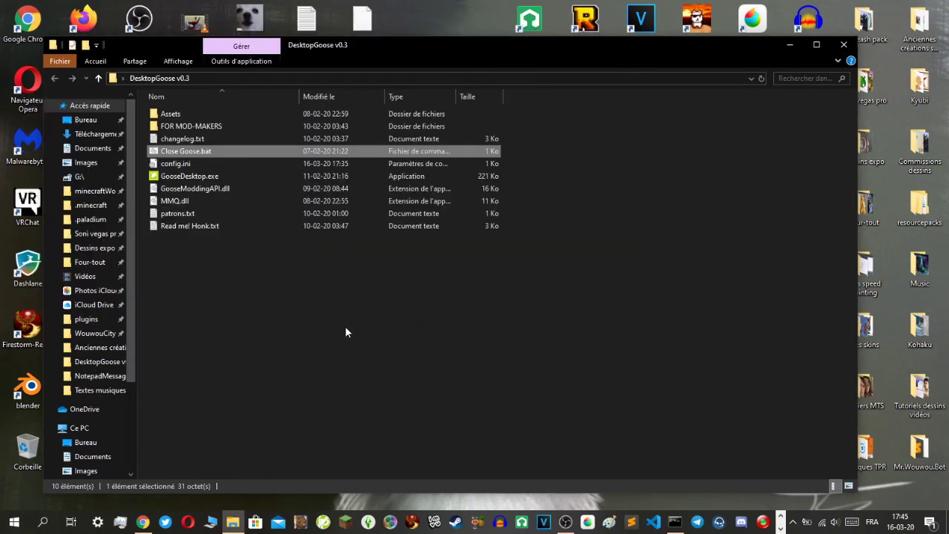
{"action": "left_click", "coordinate": [346, 328]}
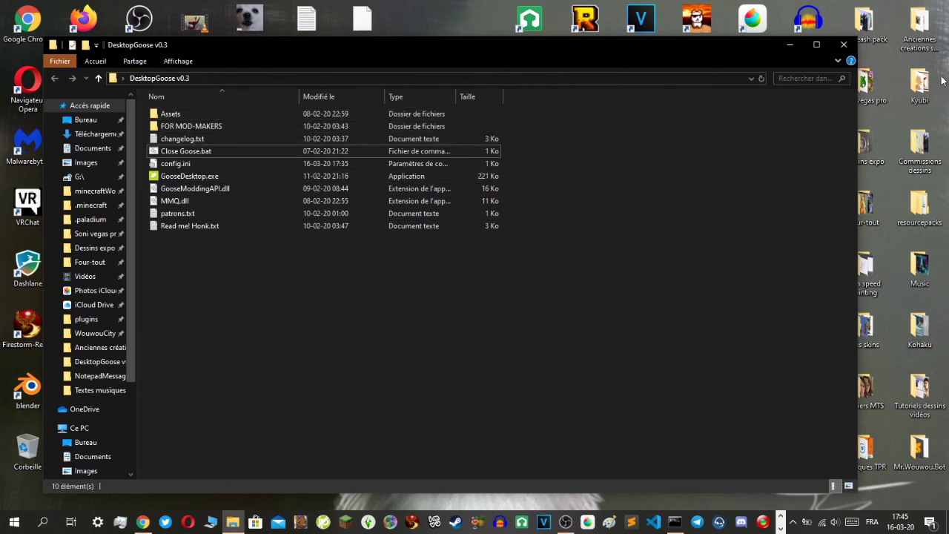
{"action": "left_click", "coordinate": [844, 44]}
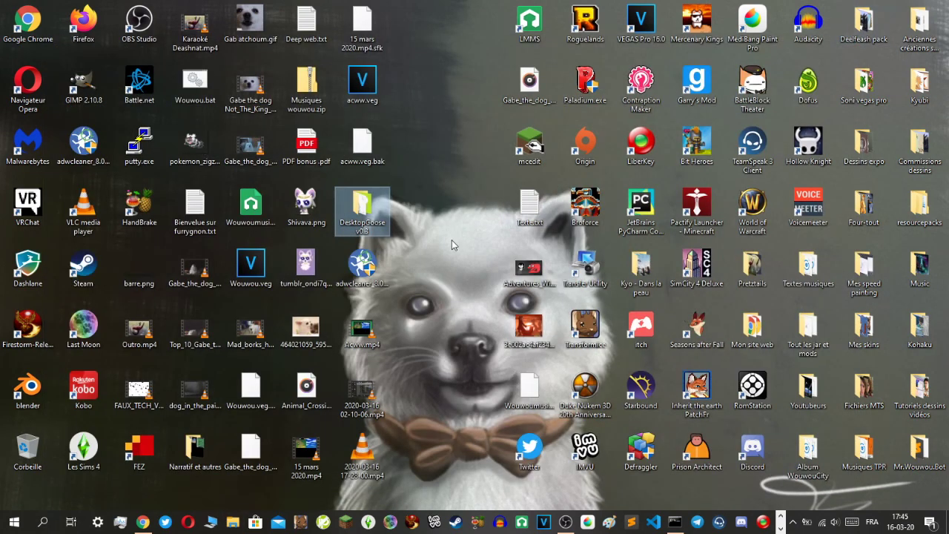